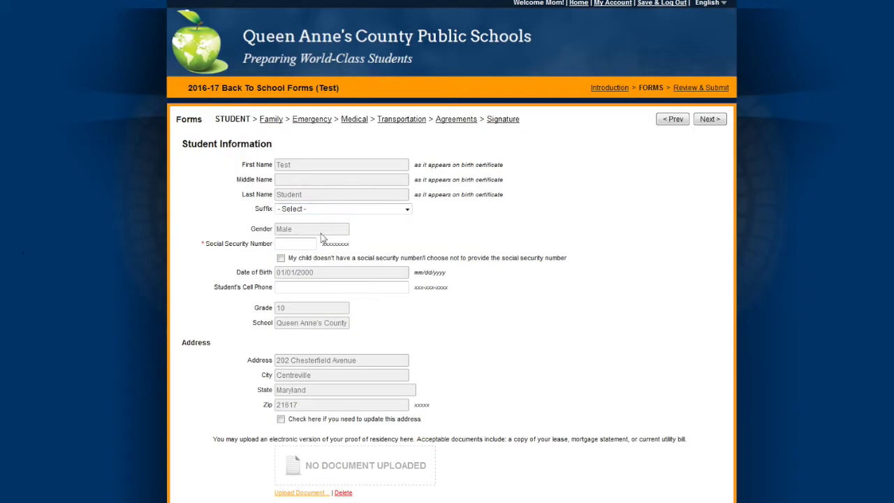
# - Enter the student's Social Security Number and answer No to the homeless question
pyautogui.click(299, 243)
pyautogui.write('123456789')
pyautogui.scroll(-2, 463, 345)
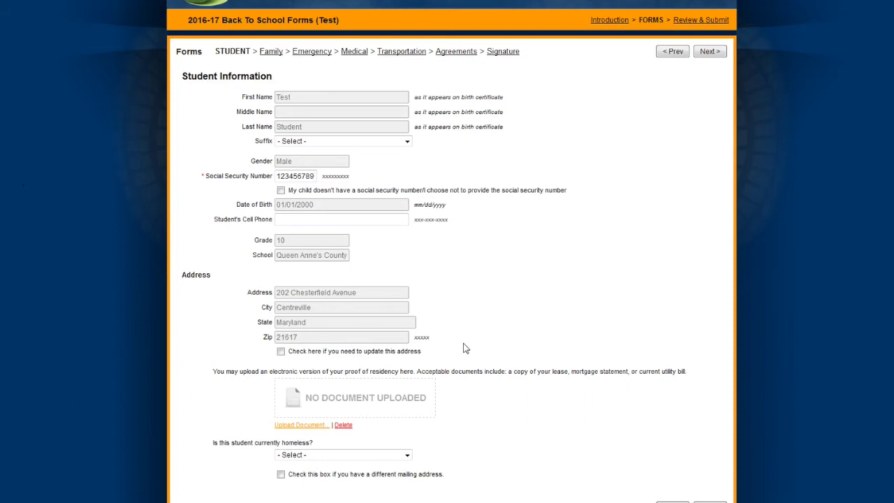
pyautogui.scroll(-1, 466, 348)
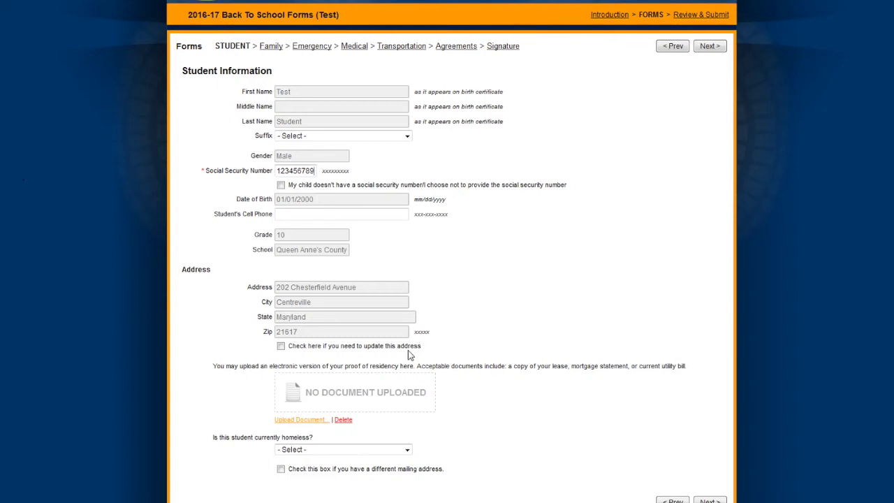
pyautogui.click(407, 449)
pyautogui.click(399, 479)
pyautogui.scroll(-1, 559, 419)
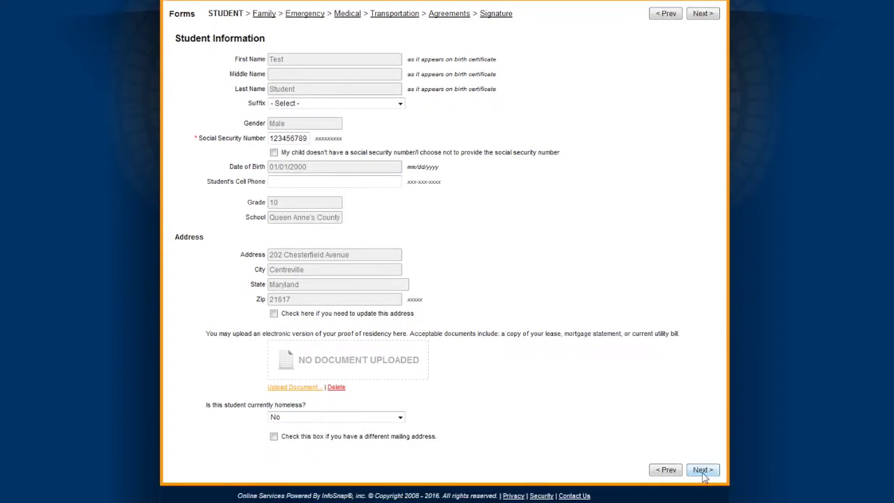
pyautogui.click(702, 470)
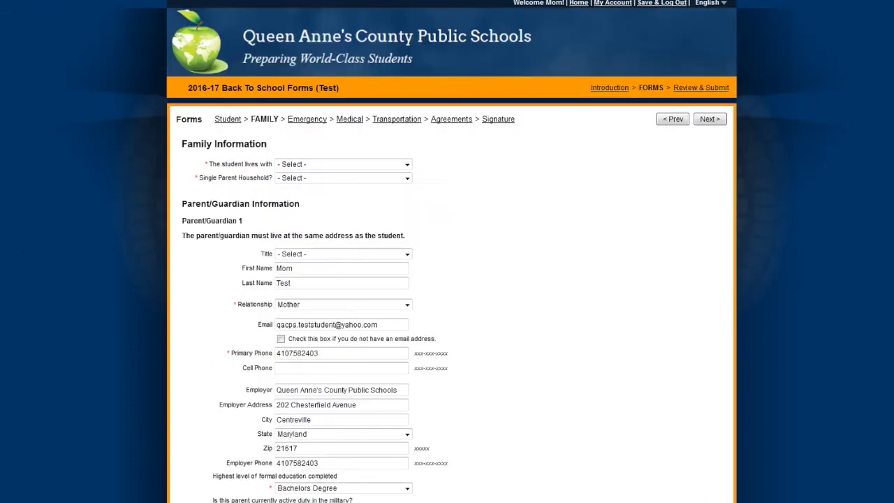
# - Record that the student lives with Both Parents and Single Parent Household is No
pyautogui.click(407, 164)
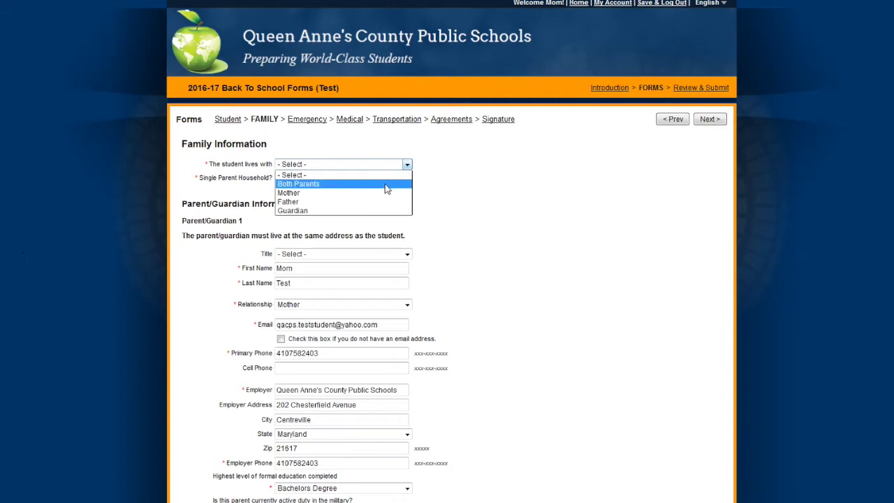
pyautogui.click(385, 184)
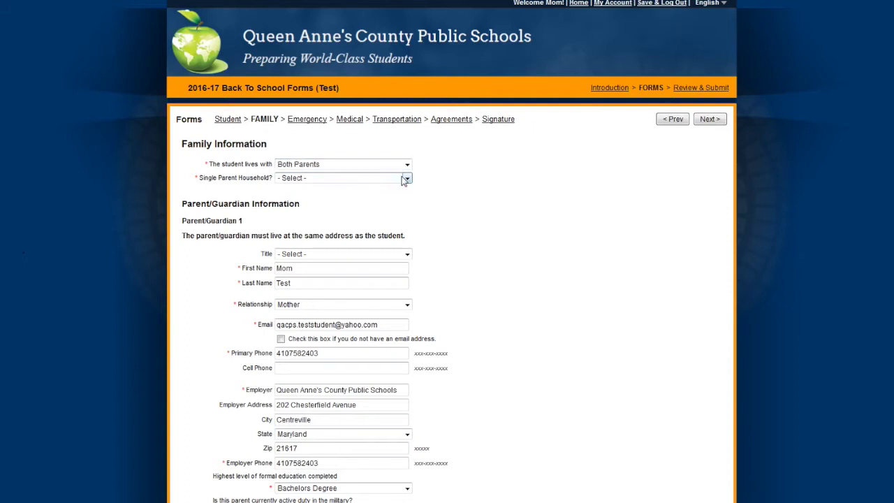
pyautogui.click(405, 177)
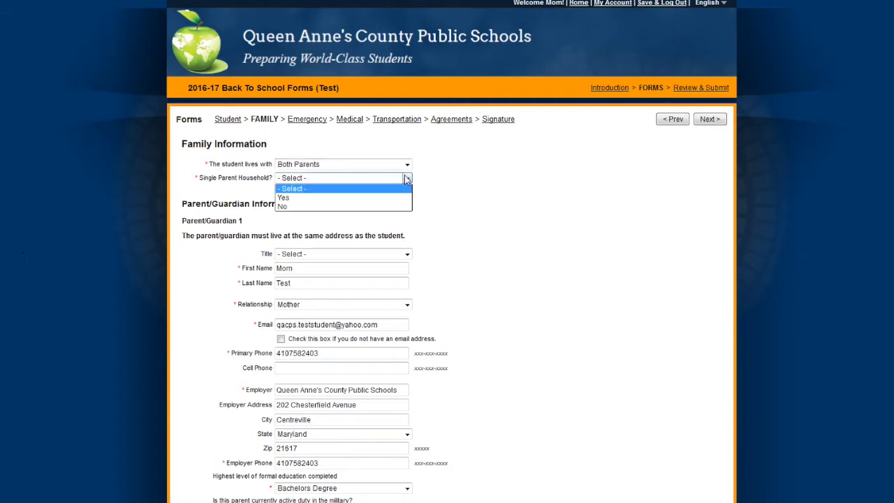
pyautogui.click(387, 208)
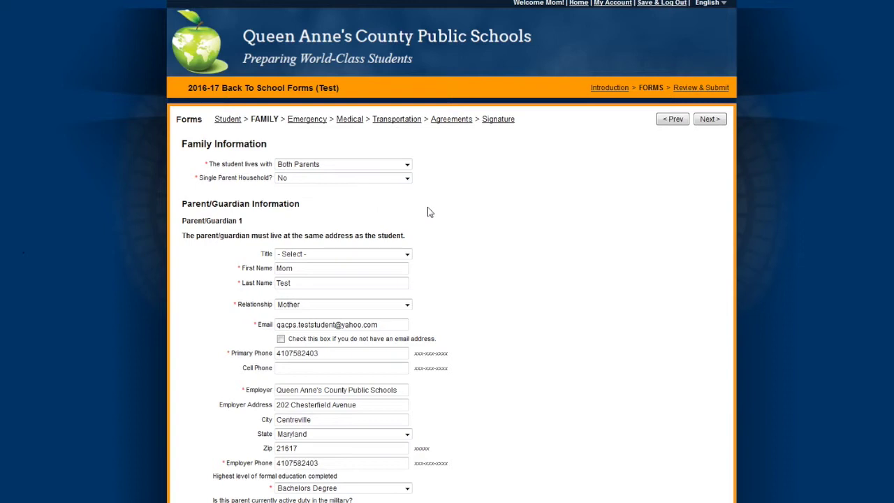
# - Set Parent/Guardian 1's title to Ms and military duty to No
pyautogui.scroll(-1, 428, 211)
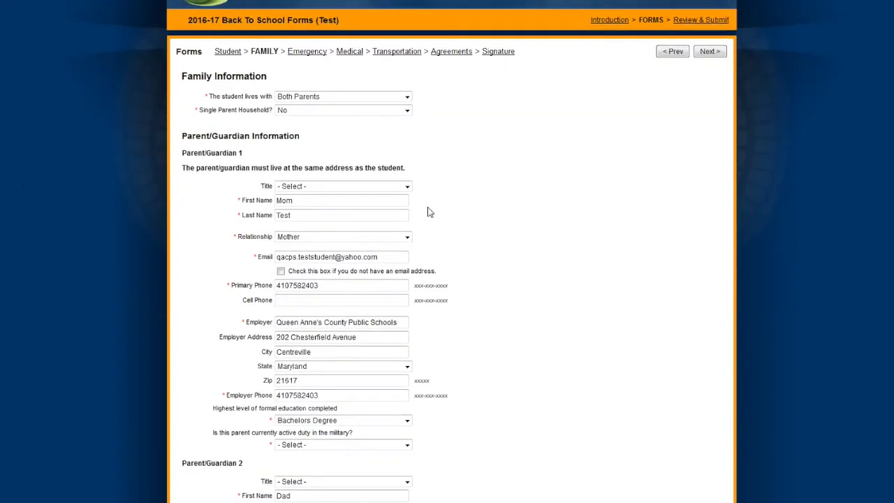
pyautogui.click(408, 188)
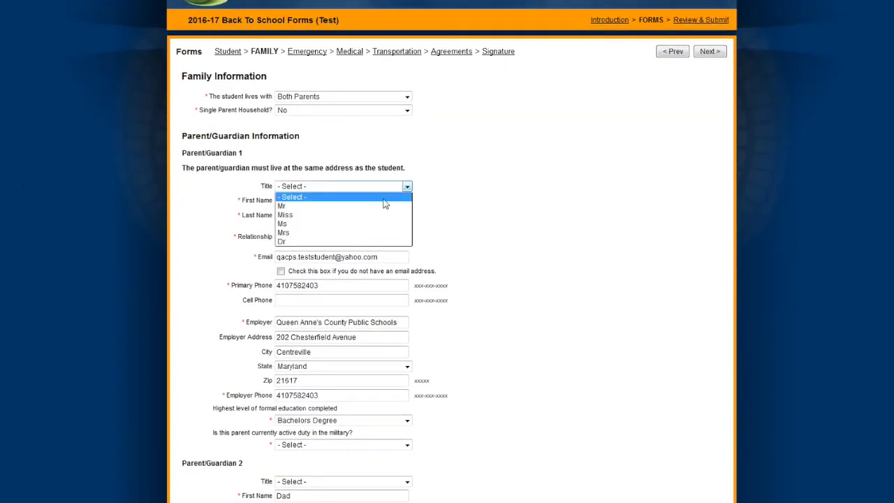
pyautogui.click(376, 225)
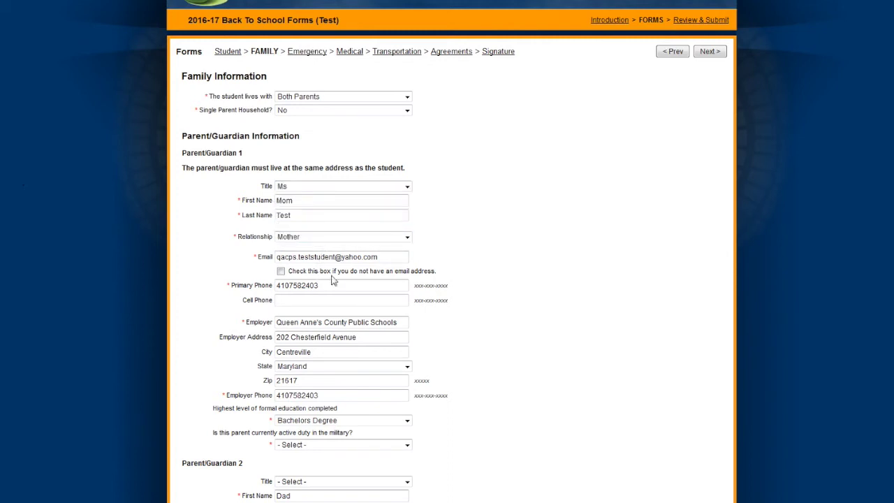
pyautogui.click(369, 299)
pyautogui.scroll(-2, 389, 358)
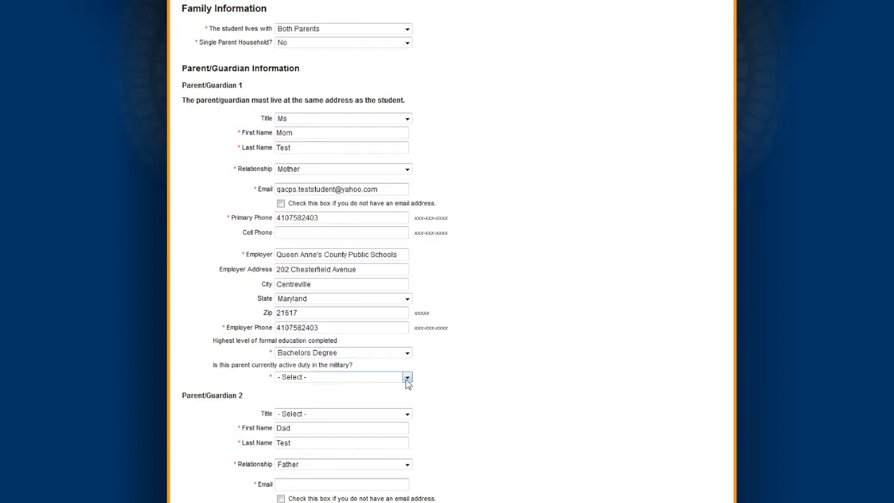
pyautogui.click(408, 379)
pyautogui.click(399, 406)
pyautogui.scroll(-1, 472, 406)
pyautogui.scroll(-6, 472, 406)
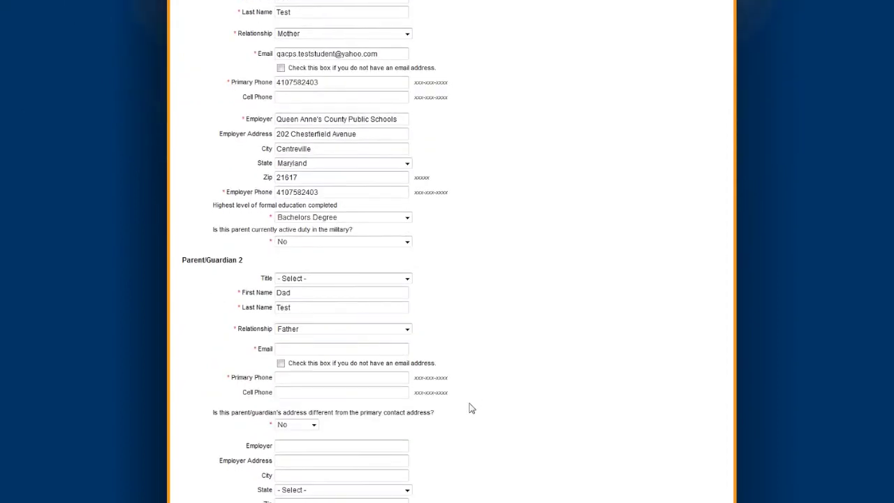
pyautogui.scroll(-1, 468, 409)
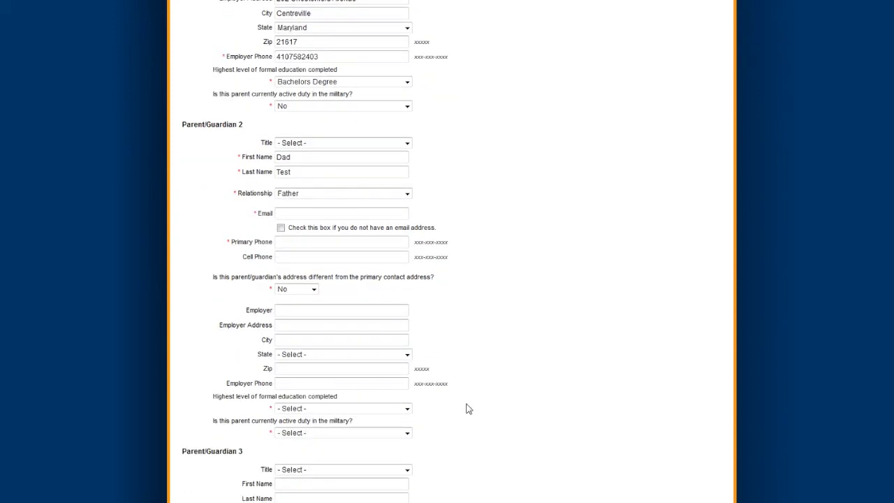
pyautogui.click(307, 210)
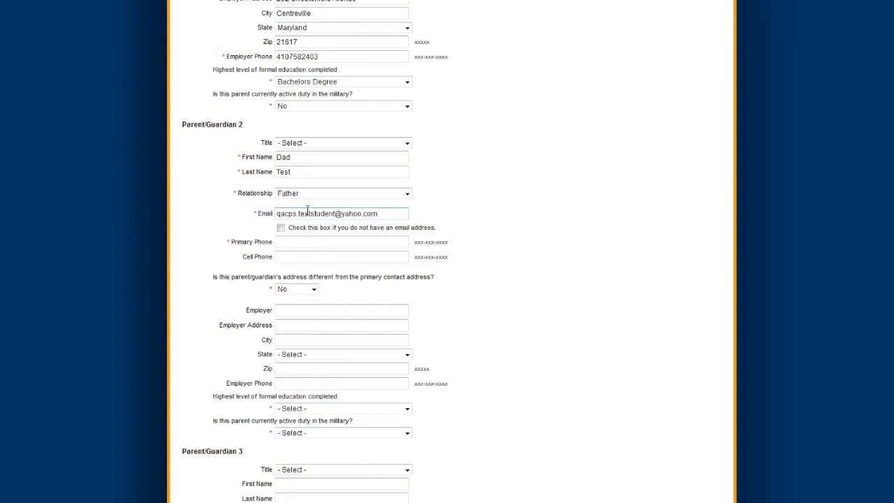
# - Fill in Parent/Guardian 2's e-mail, primary phone, and employer as Self Employed
pyautogui.click(303, 242)
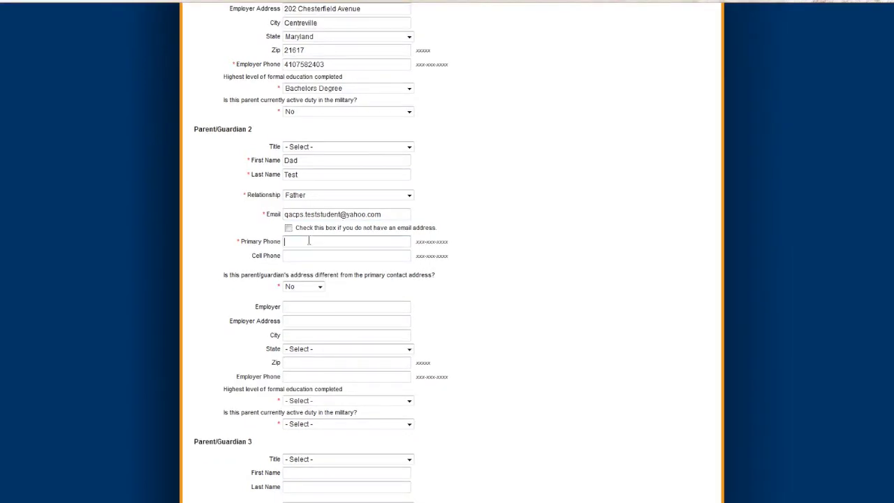
pyautogui.scroll(-2, 331, 284)
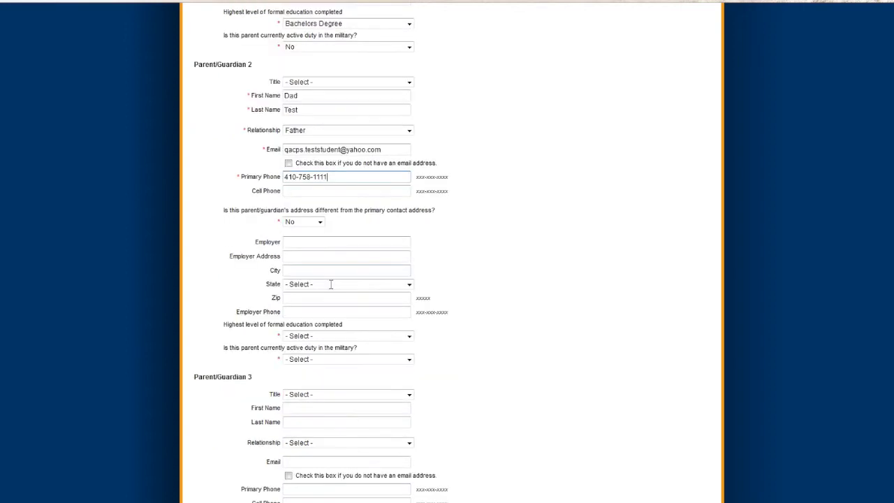
pyautogui.click(319, 241)
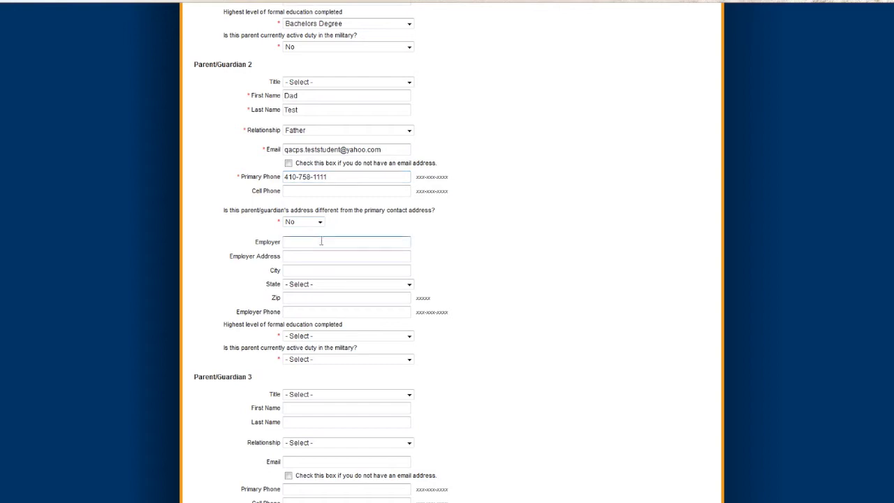
pyautogui.write('Self Employed')
# - Give Parent/Guardian 2 a Bachelors Degree and military duty No, and set siblings to 0
pyautogui.click(337, 337)
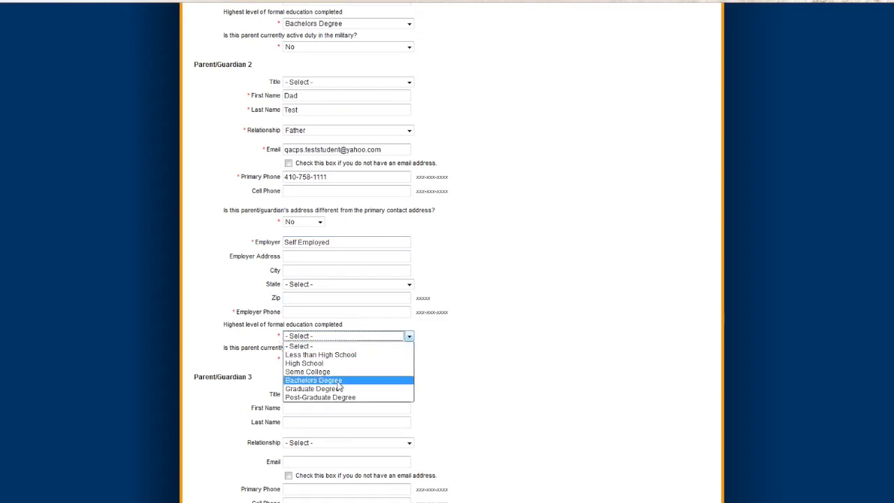
pyautogui.click(338, 382)
pyautogui.click(320, 360)
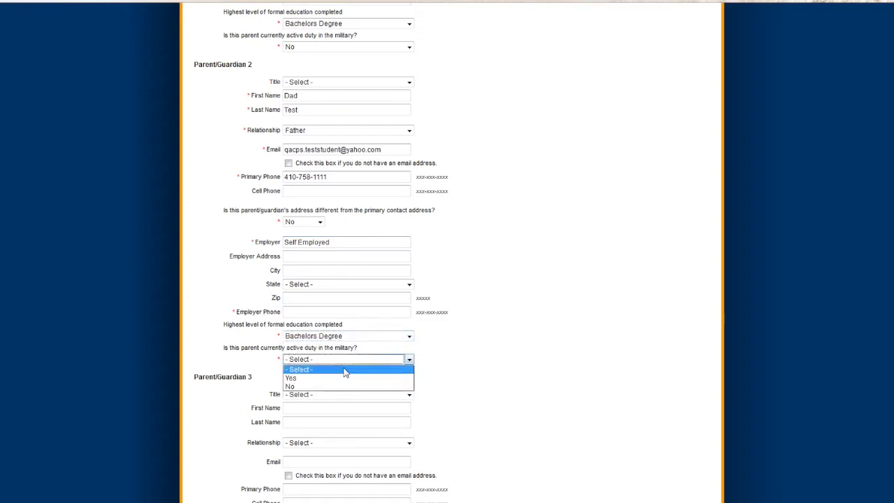
pyautogui.click(342, 387)
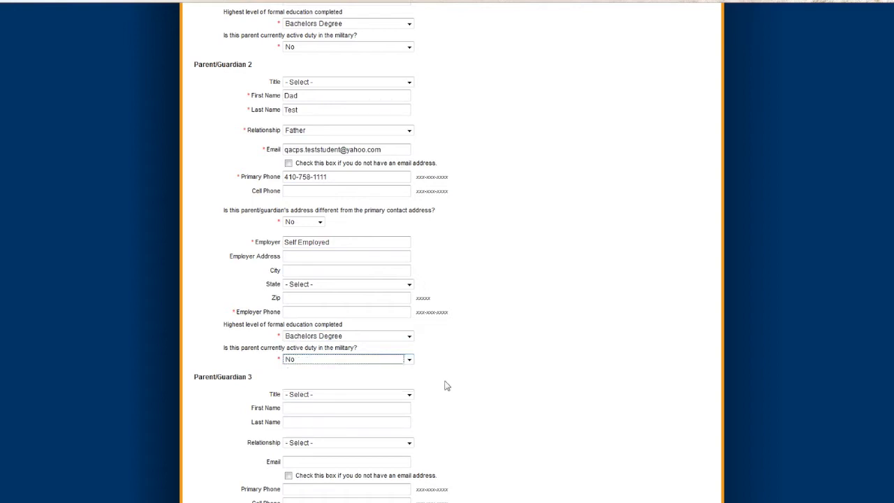
pyautogui.scroll(-3, 445, 385)
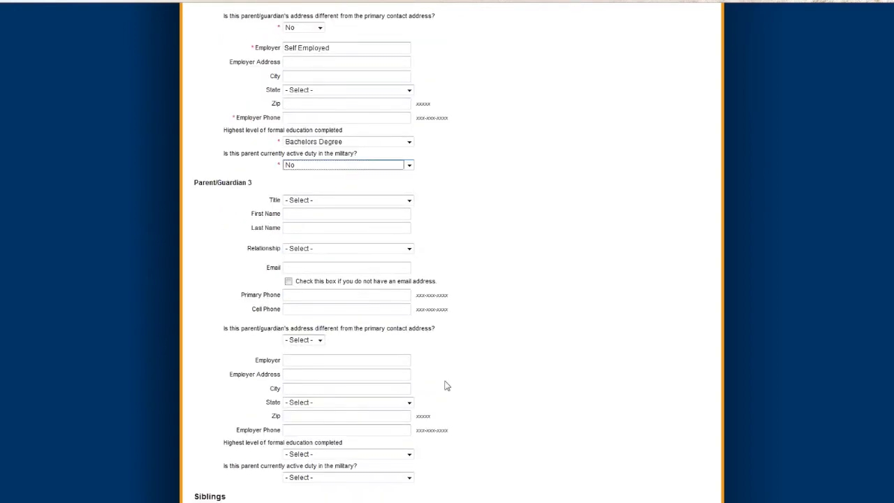
pyautogui.scroll(-1, 447, 386)
pyautogui.scroll(-1, 447, 385)
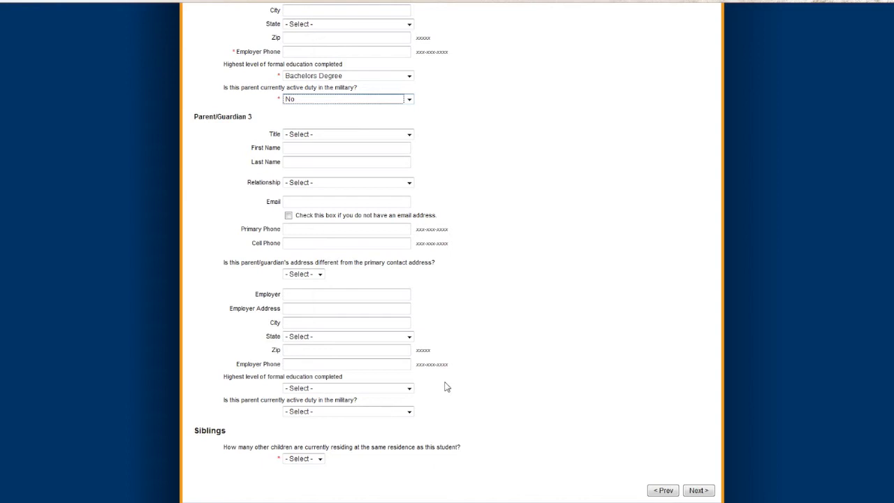
pyautogui.click(320, 458)
pyautogui.click(313, 477)
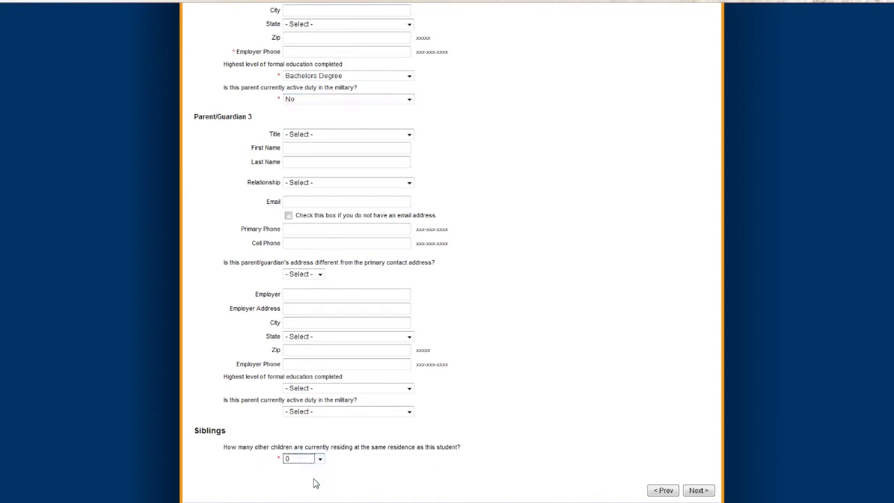
pyautogui.click(688, 492)
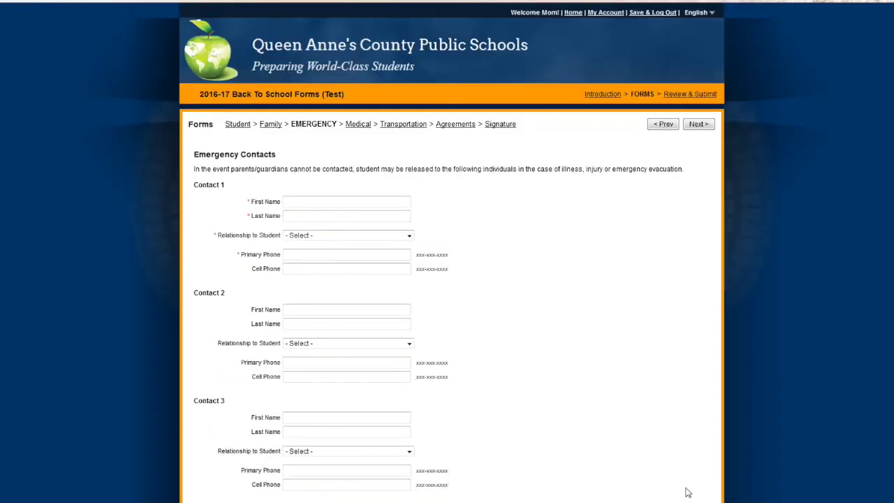
# - Enter Emergency Contact 1's first and last name, relationship Grandmother, and primary phone number
pyautogui.scroll(-1, 600, 385)
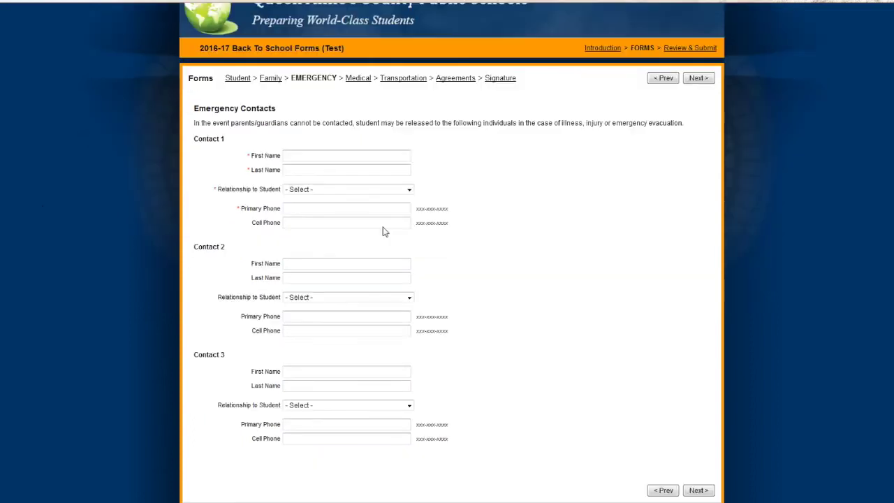
pyautogui.click(312, 152)
pyautogui.write('Grandmother')
pyautogui.press('Tab')
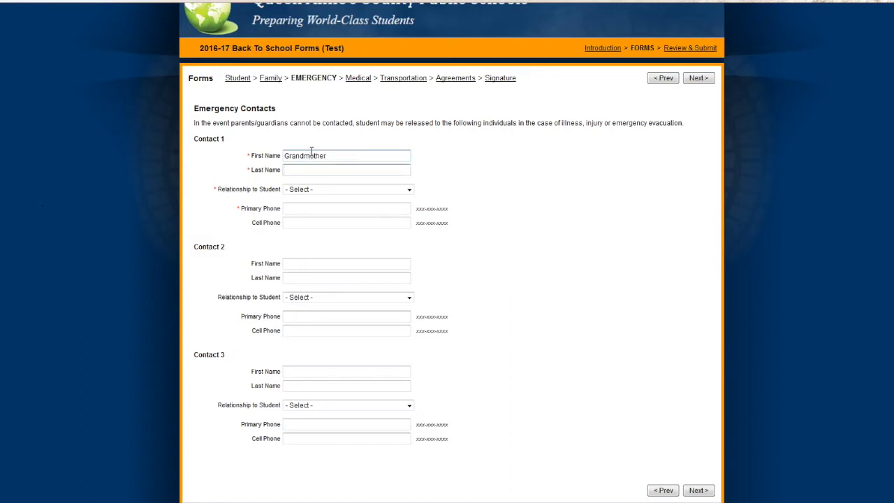
pyautogui.write('Test')
pyautogui.press('Tab')
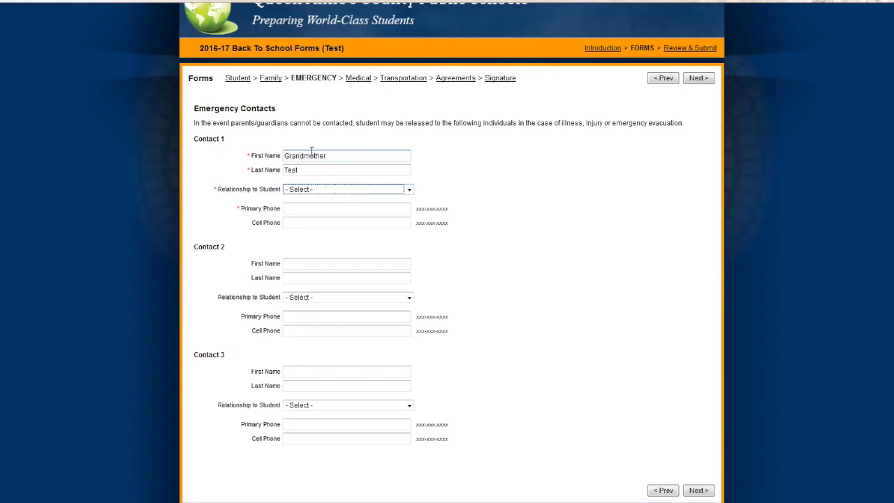
pyautogui.click(410, 190)
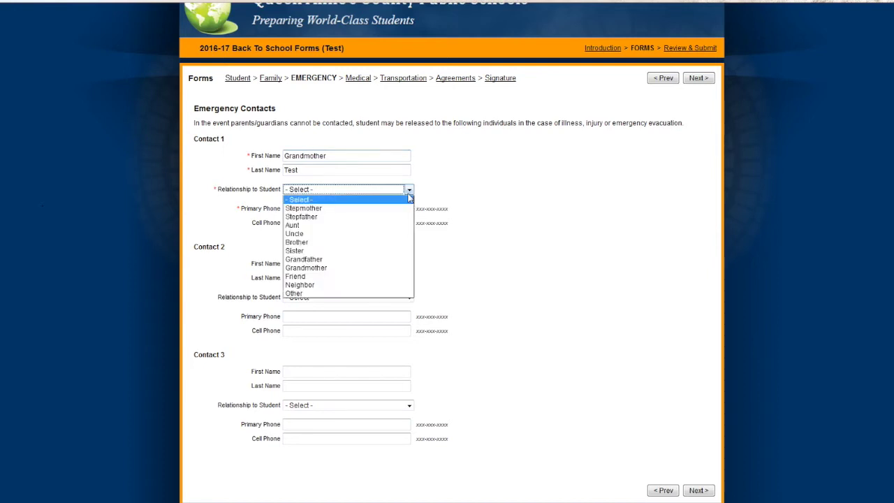
pyautogui.click(363, 269)
pyautogui.click(322, 209)
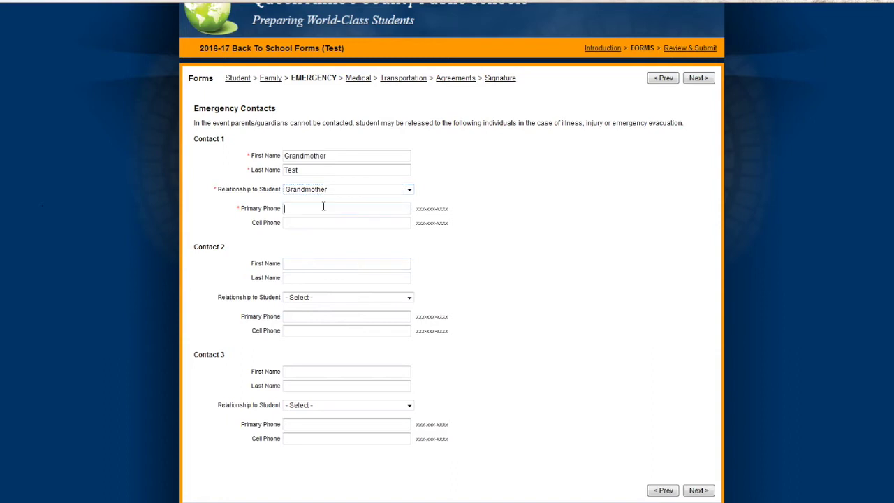
pyautogui.write('410-456-7890')
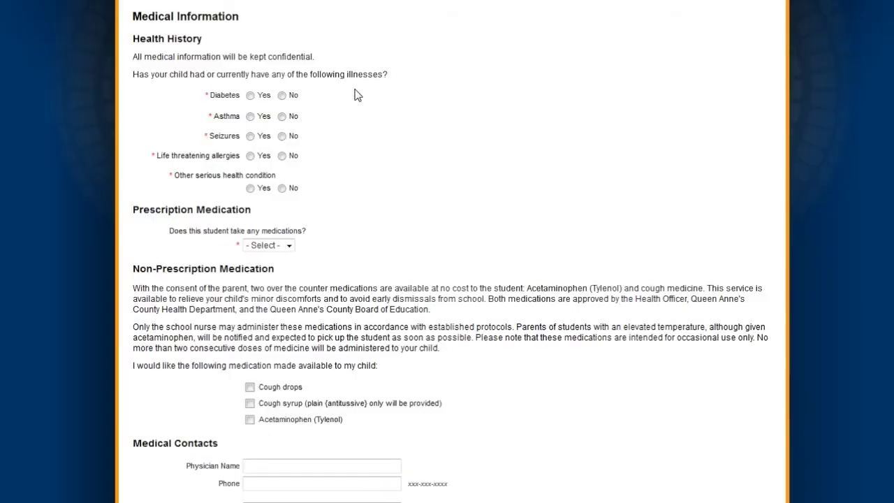
# - Answer No to Diabetes, Asthma, Seizures; record an allergy last on 01/02/2015, no Epi-Pen, 'Mild allergy to peanuts'
pyautogui.click(282, 95)
pyautogui.click(282, 116)
pyautogui.click(282, 135)
pyautogui.click(250, 155)
pyautogui.click(260, 171)
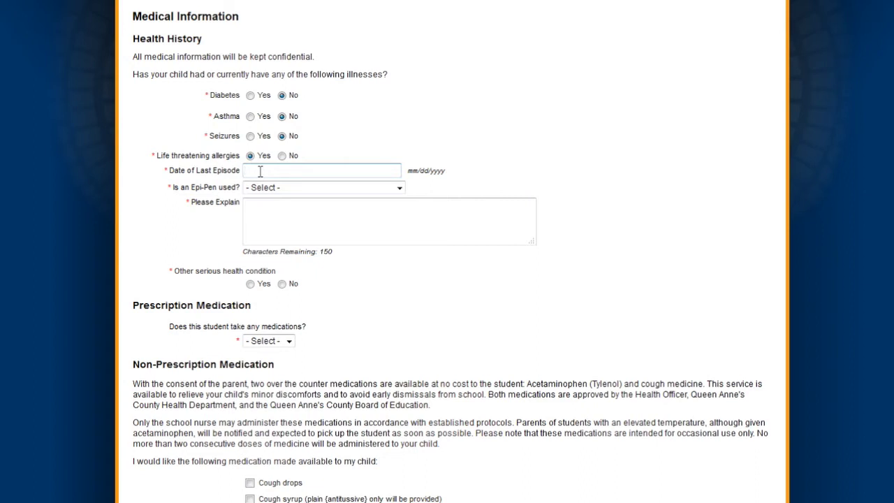
pyautogui.write('01/02/2015')
pyautogui.click(270, 187)
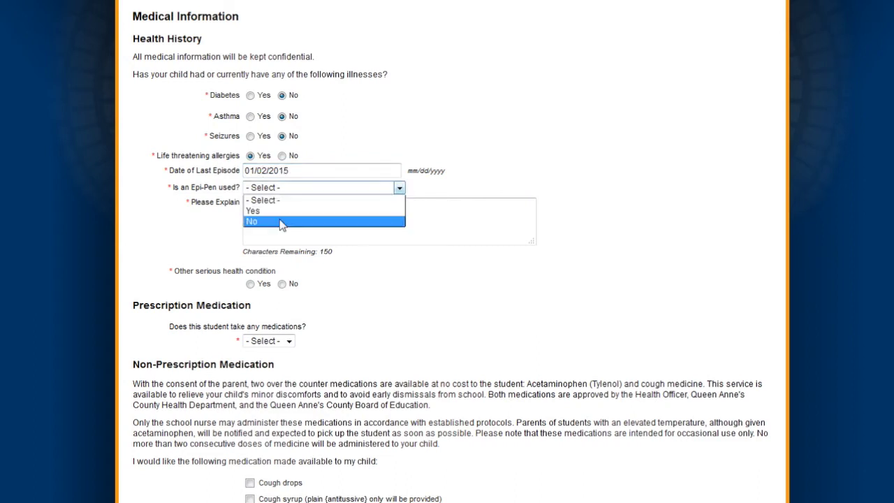
pyautogui.click(281, 222)
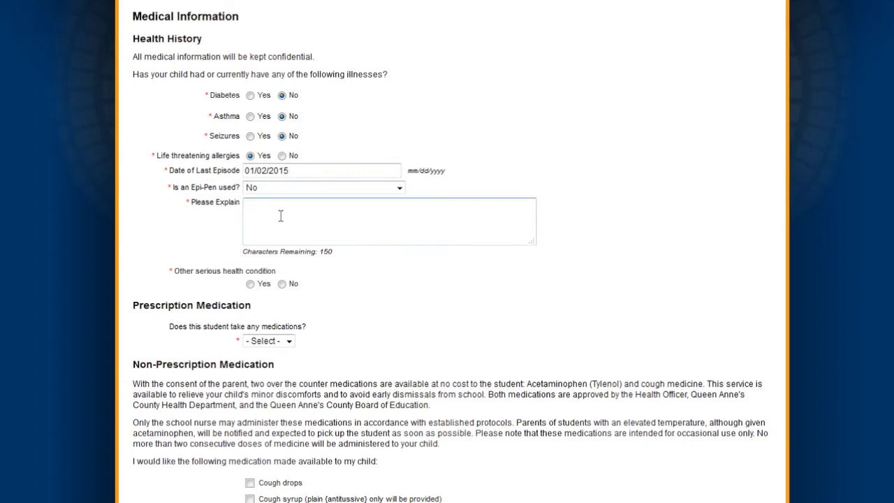
pyautogui.write('Mild allergy to peanuts')
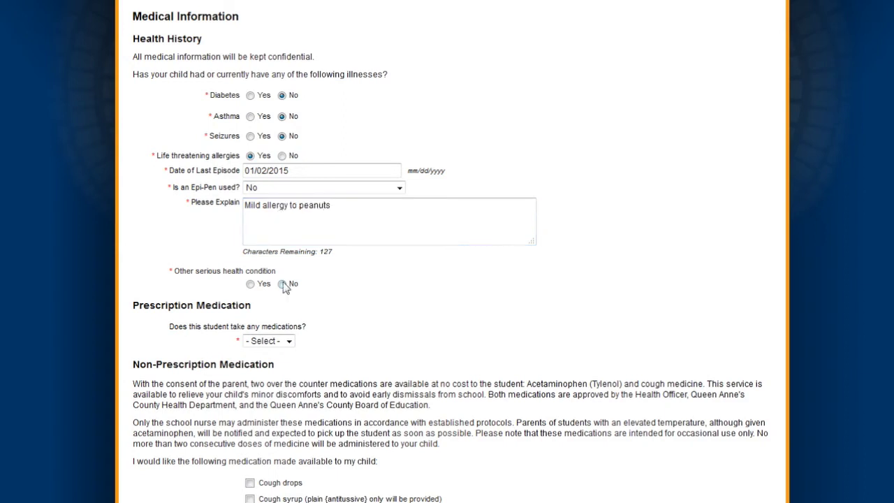
# - Answer No to other conditions and medications, and permit cough drops and Acetaminophen
pyautogui.click(282, 285)
pyautogui.click(289, 342)
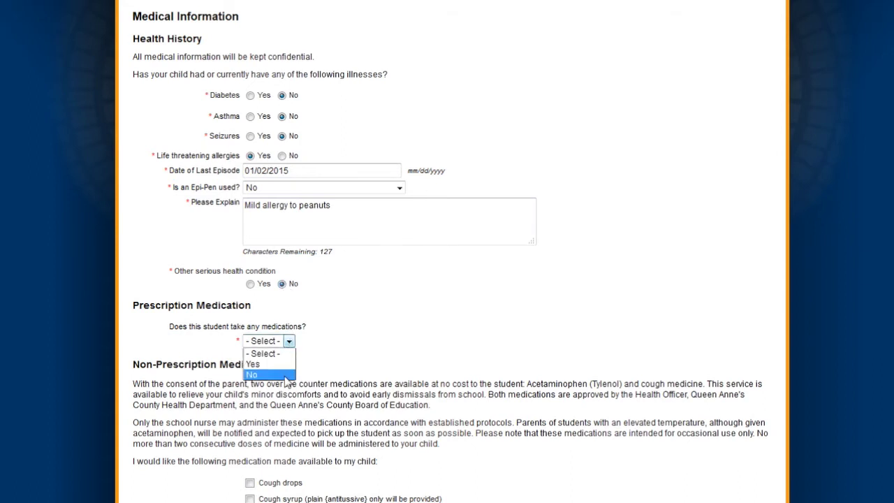
pyautogui.click(286, 375)
pyautogui.scroll(-3, 284, 378)
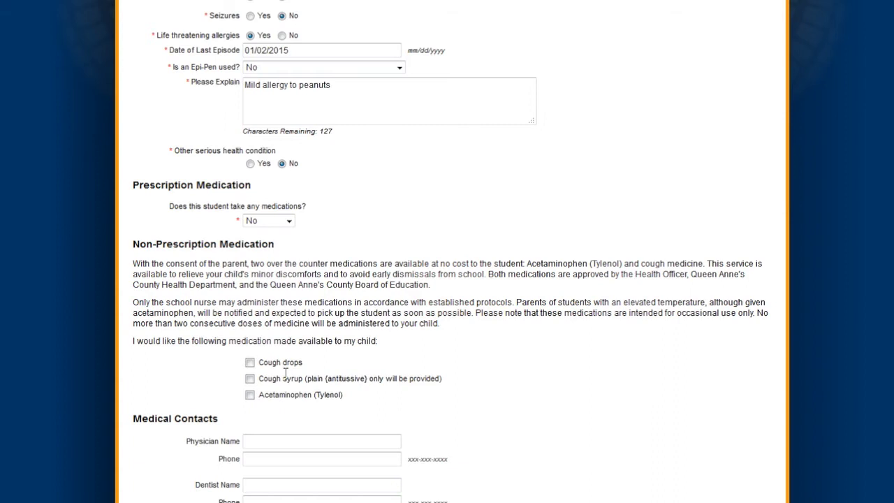
pyautogui.click(250, 363)
pyautogui.click(250, 395)
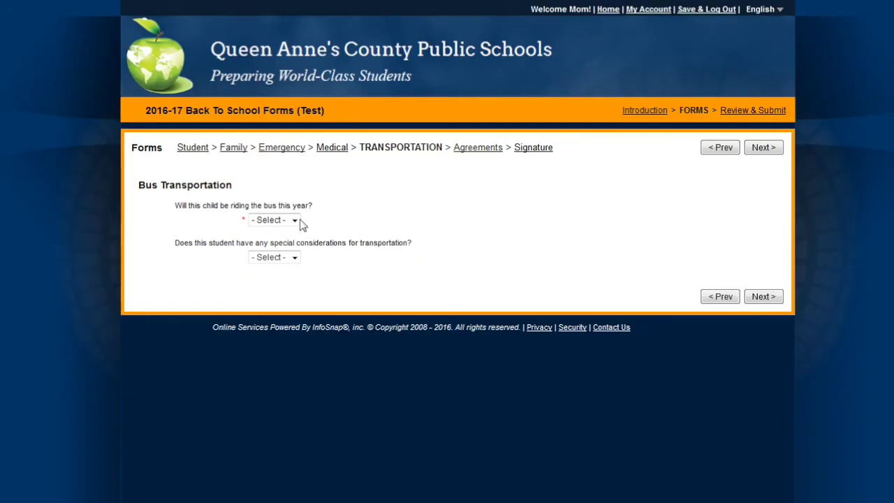
# - Set bus riding Yes, special considerations No, morning bus Yes, and pickup from home Yes
pyautogui.click(293, 220)
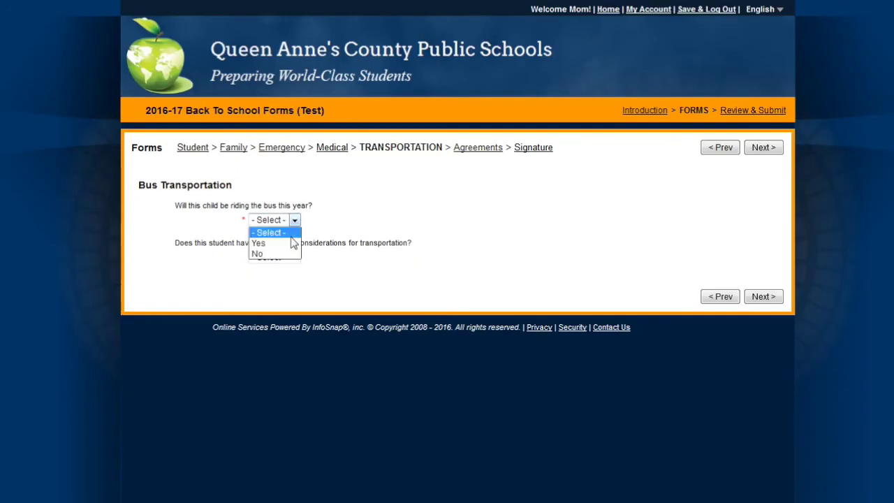
pyautogui.click(294, 242)
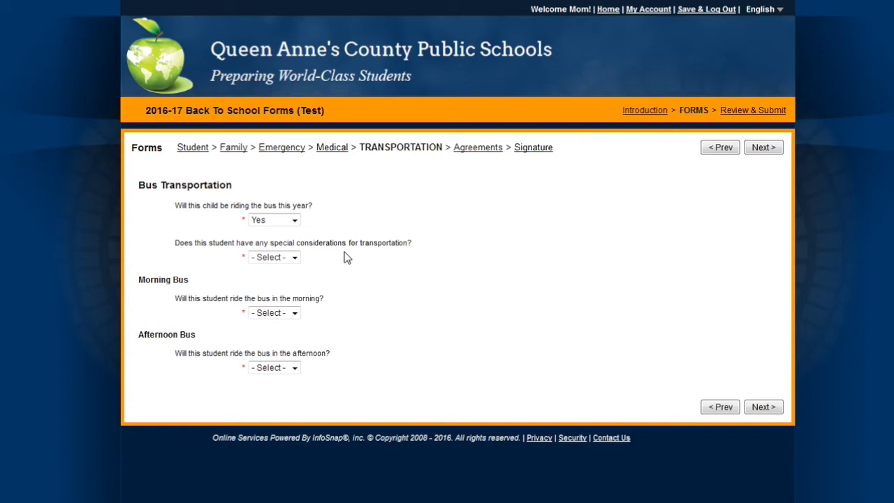
pyautogui.click(294, 257)
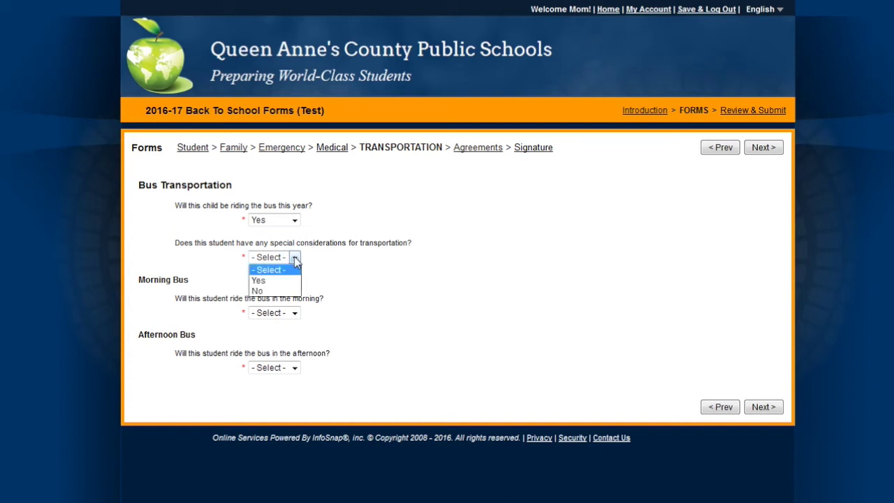
pyautogui.click(285, 291)
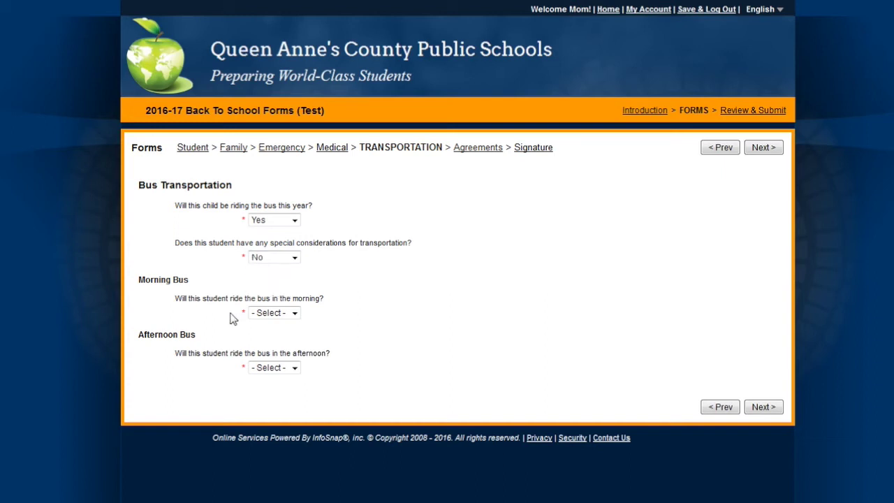
pyautogui.click(295, 314)
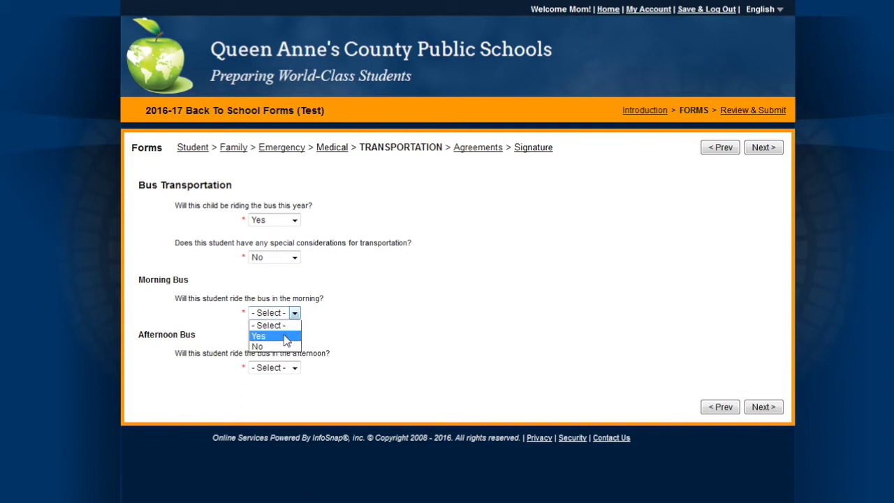
pyautogui.click(286, 337)
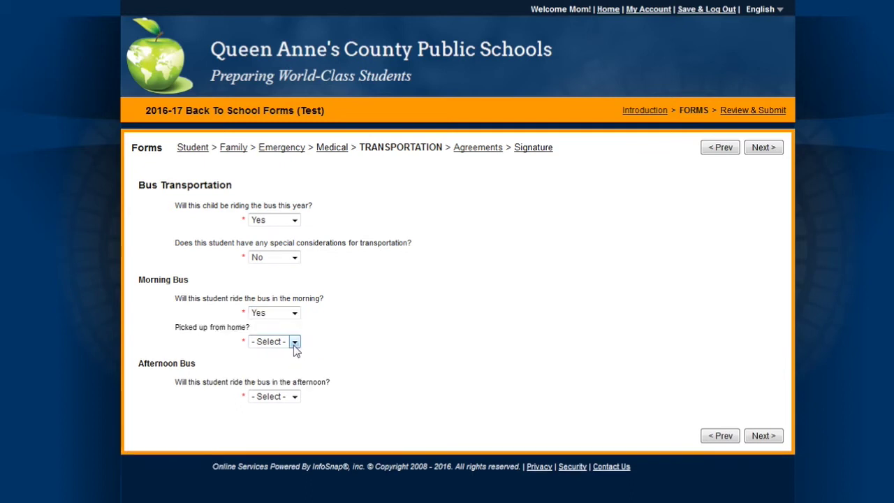
pyautogui.click(294, 342)
pyautogui.click(281, 366)
# - Set afternoon bus riding to Yes and drop-off at home to No
pyautogui.click(295, 397)
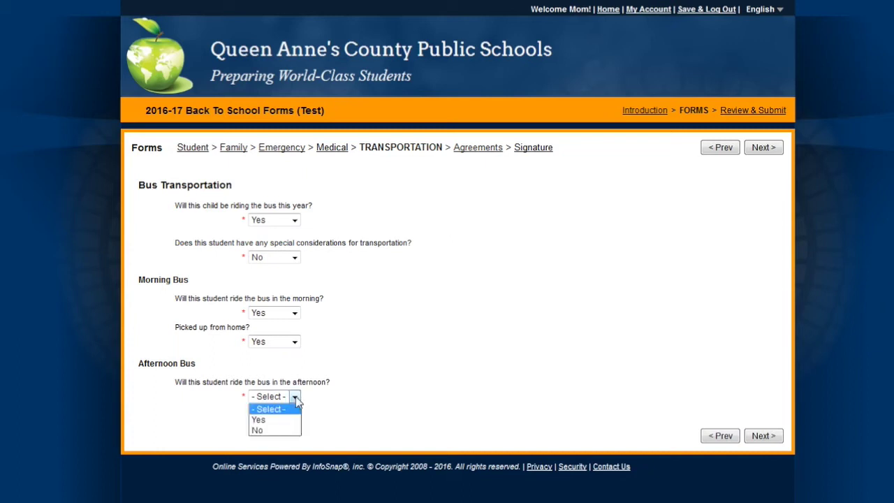
pyautogui.click(283, 420)
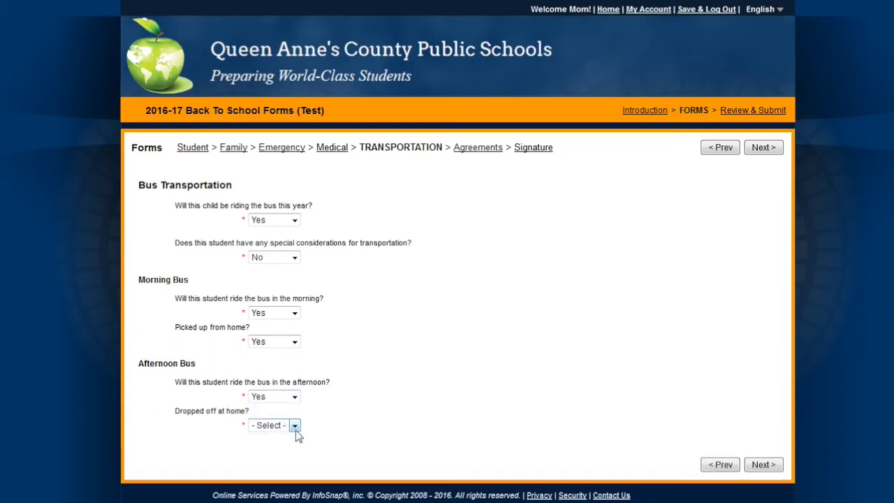
pyautogui.click(294, 425)
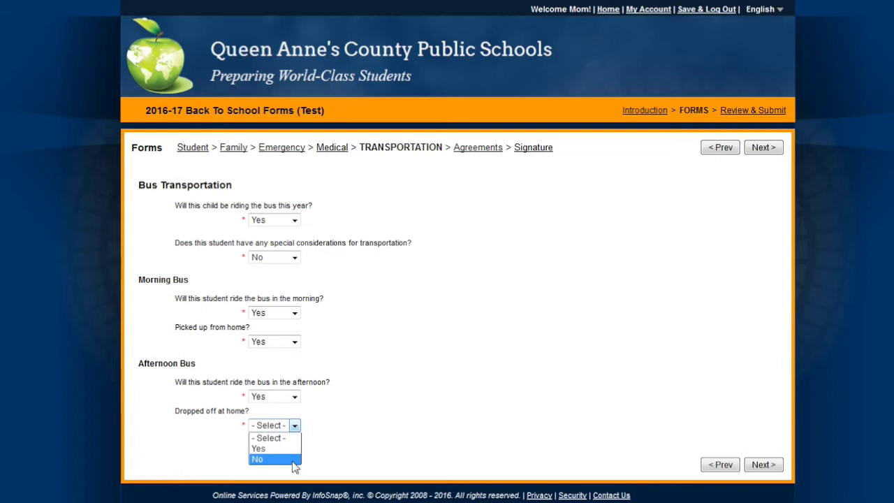
pyautogui.click(294, 460)
# - Enter the responsible drop-off adult's name and phone number
pyautogui.scroll(-1, 367, 460)
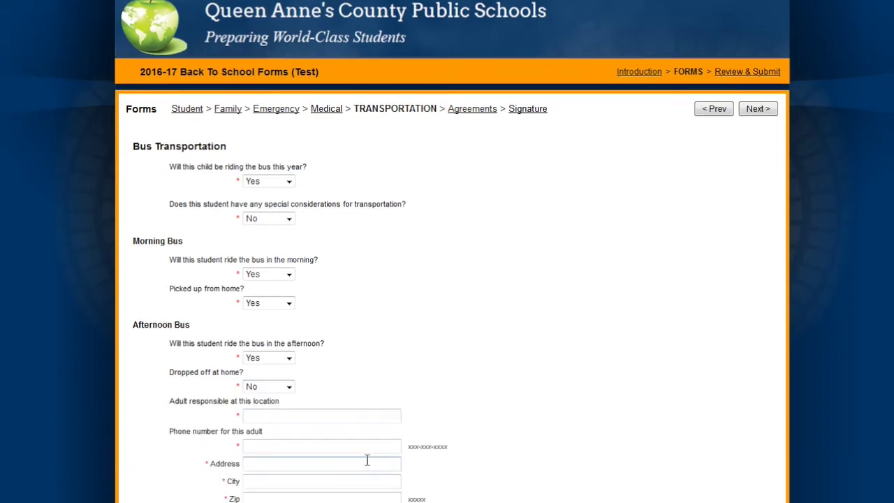
pyautogui.click(306, 417)
pyautogui.write('Grandmothe')
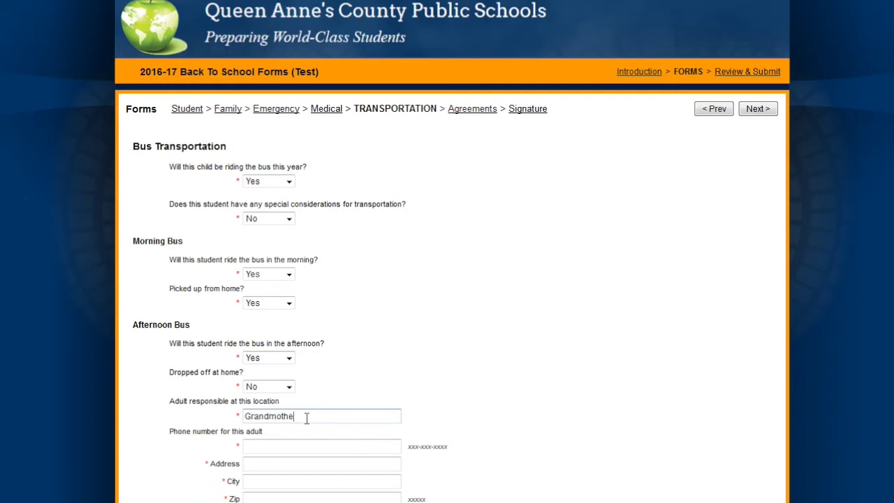
pyautogui.write('r')
pyautogui.press('Tab')
pyautogui.write('410-45')
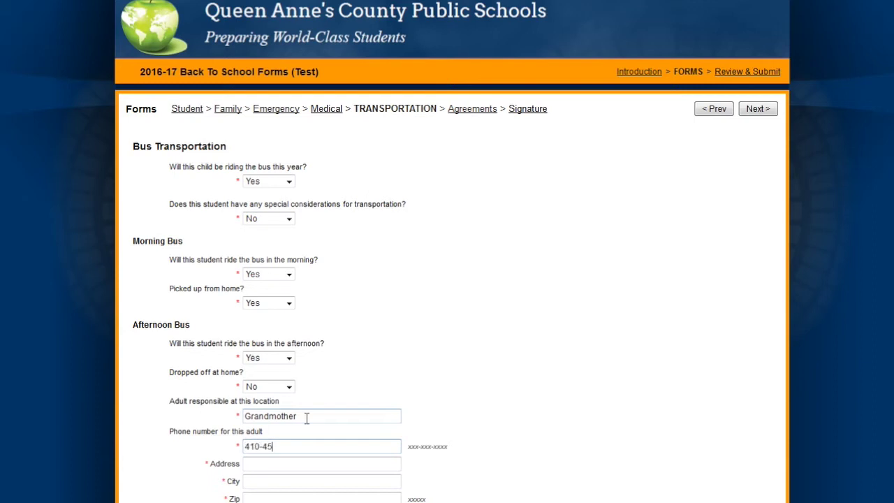
pyautogui.write('67890')
# - Fill in the drop-off adult's street address, city and zip code
pyautogui.press('Tab')
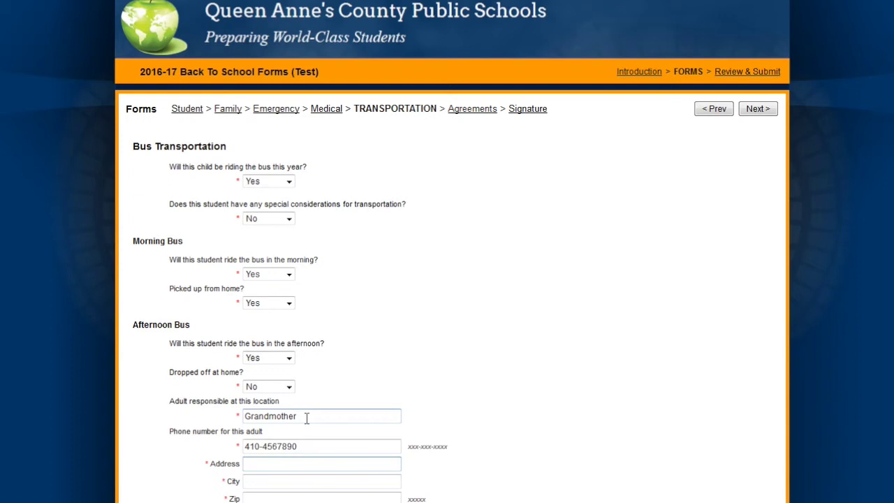
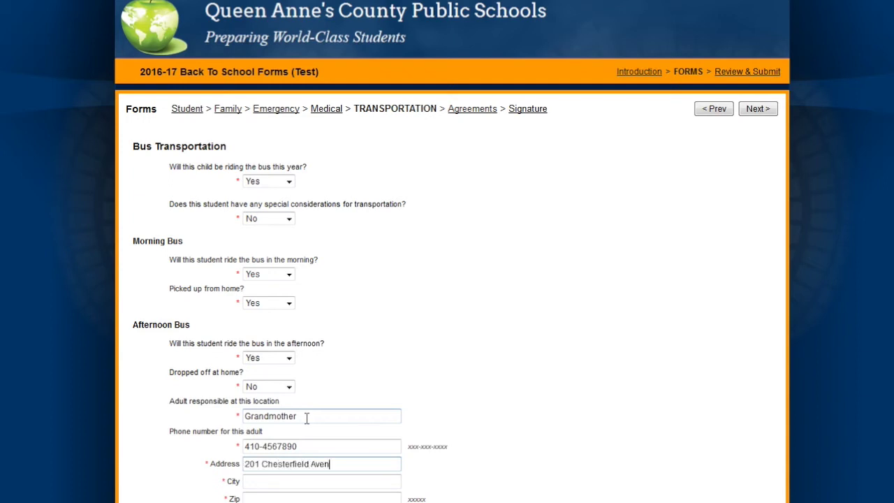
pyautogui.press('Tab')
pyautogui.write('Centrevil')
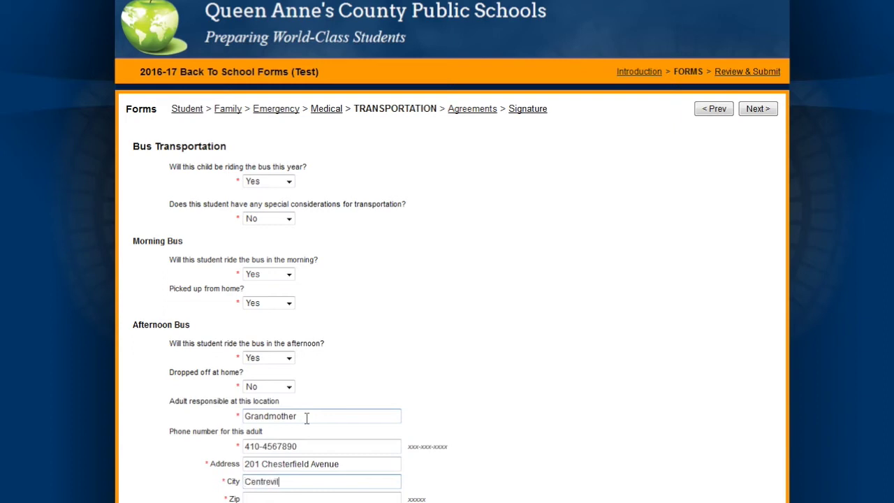
pyautogui.write('le')
pyautogui.press('Tab')
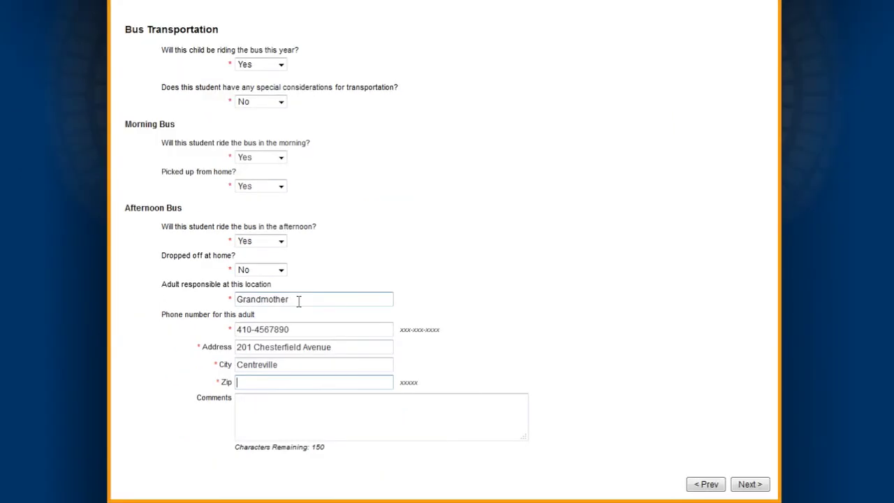
pyautogui.write('216')
pyautogui.write('17')
pyautogui.press('Tab')
pyautogui.click(751, 485)
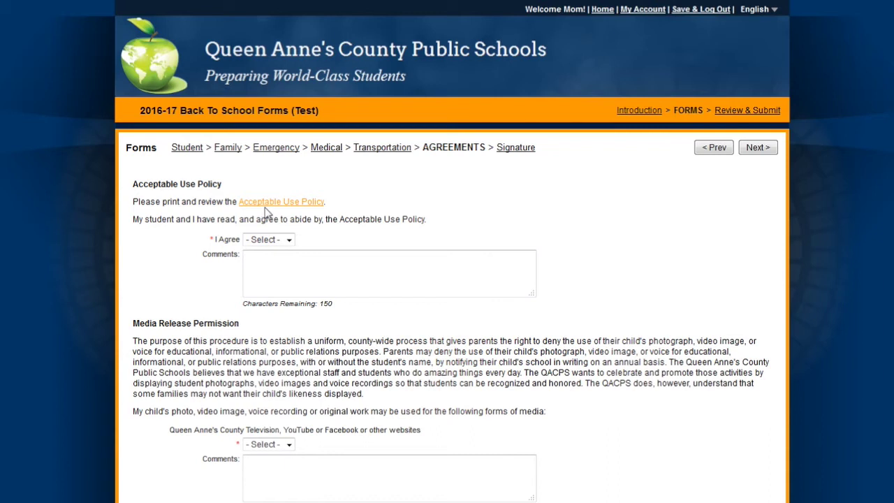
# - Answer Yes to Acceptable Use, television/social media, school website and yearbook releases
pyautogui.click(289, 240)
pyautogui.click(281, 265)
pyautogui.scroll(-2, 172, 447)
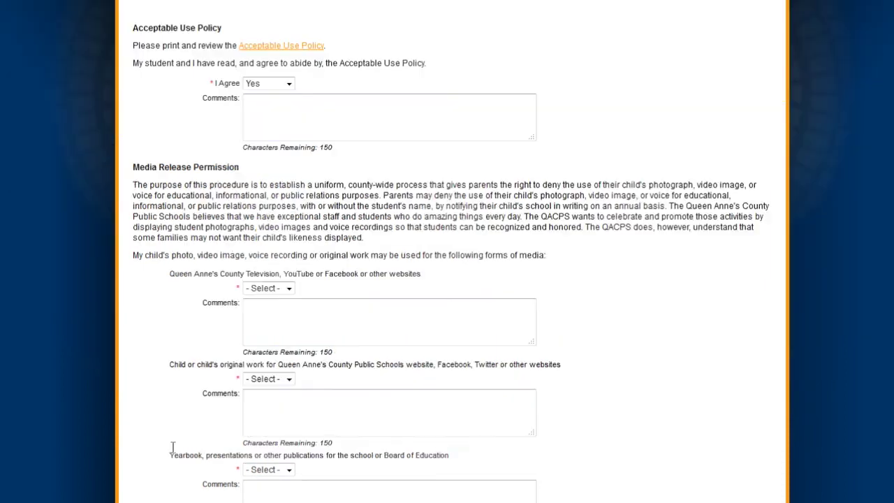
pyautogui.click(289, 285)
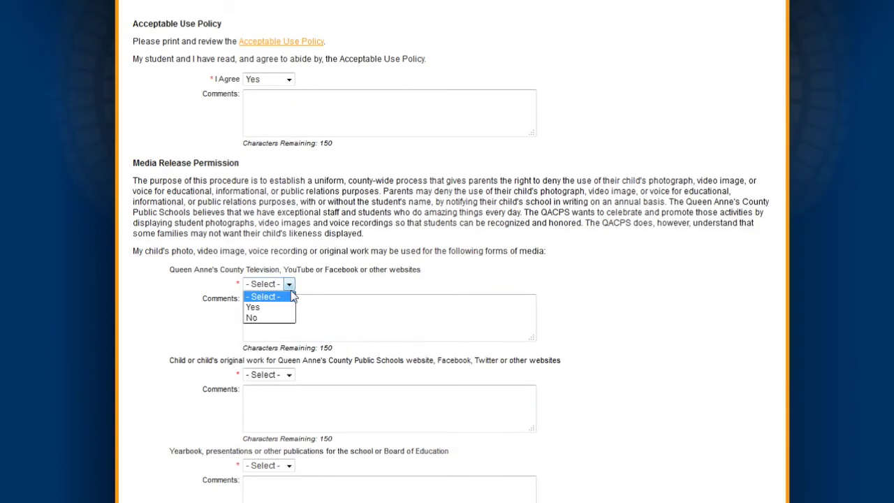
pyautogui.click(287, 306)
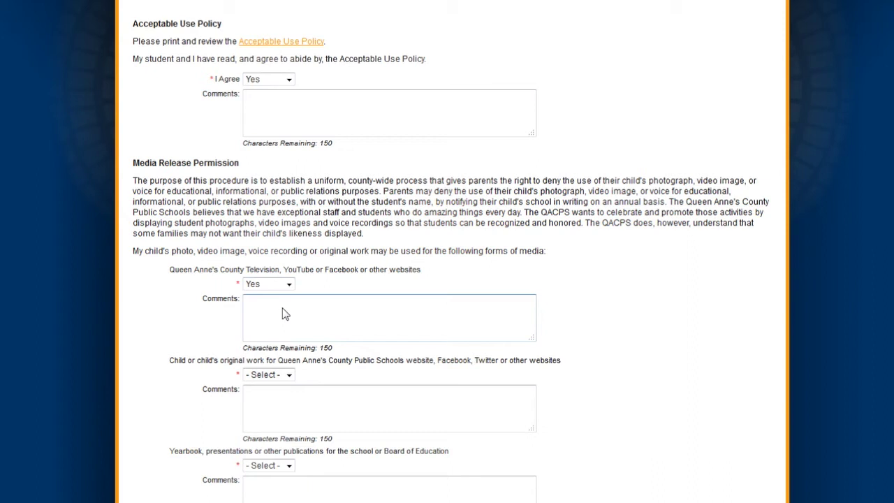
pyautogui.click(285, 377)
pyautogui.click(270, 398)
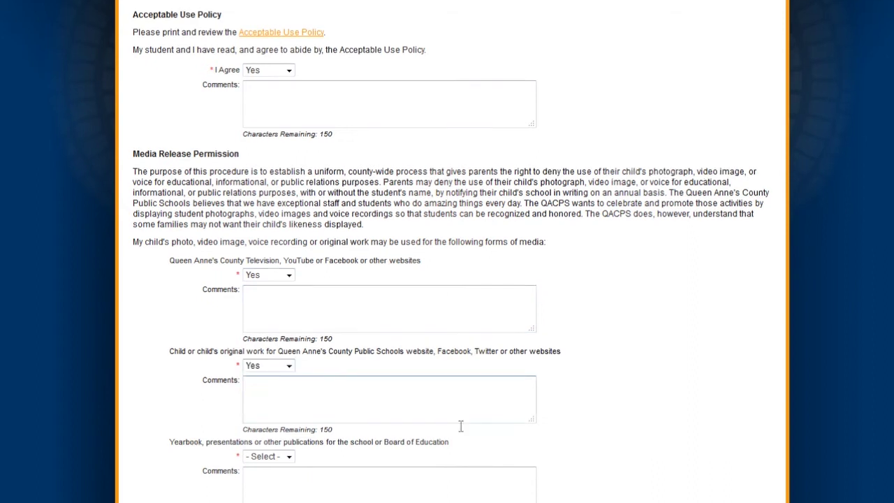
pyautogui.scroll(-3, 360, 286)
pyautogui.click(288, 225)
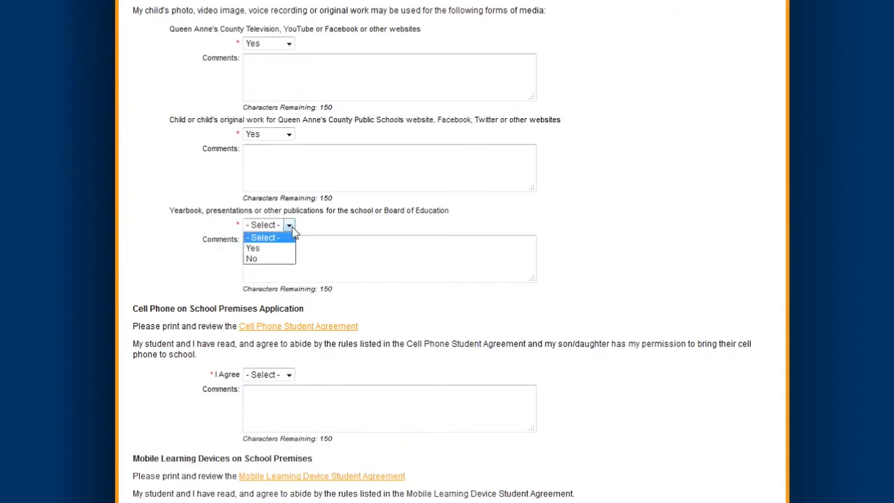
pyautogui.click(253, 248)
# - Agree to the Cell Phone, mobile learning device and EDMODO agreements
pyautogui.scroll(-1, 428, 302)
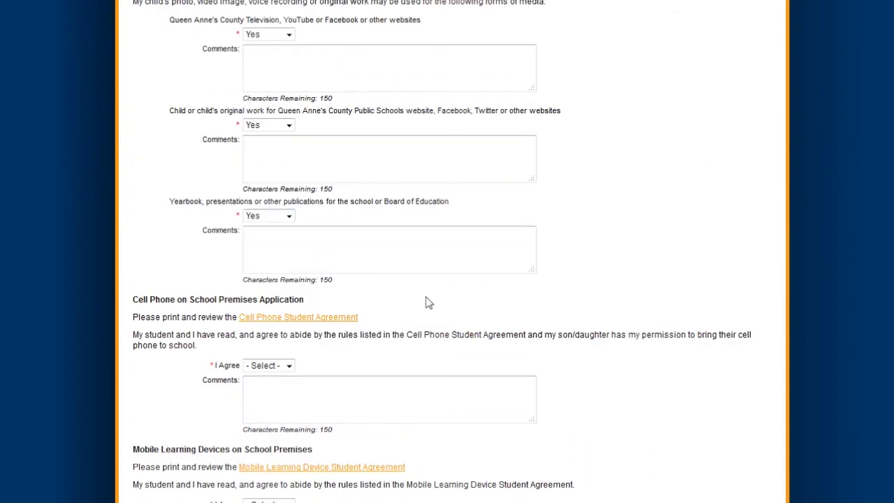
pyautogui.scroll(-1, 428, 302)
pyautogui.click(288, 295)
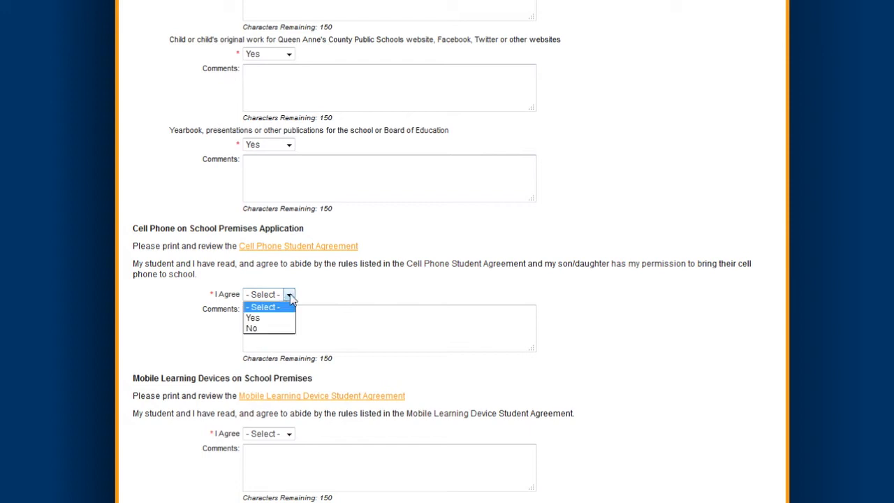
pyautogui.click(269, 317)
pyautogui.scroll(-2, 405, 339)
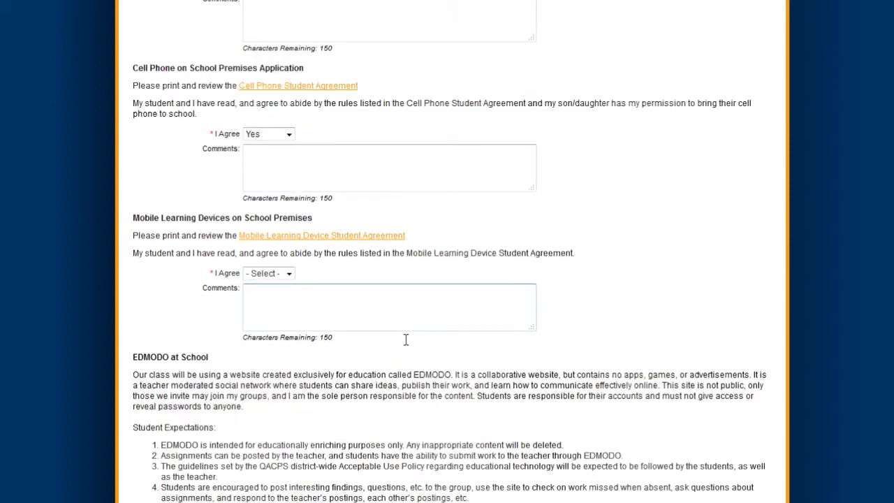
pyautogui.click(288, 273)
pyautogui.click(269, 296)
pyautogui.scroll(-3, 292, 321)
pyautogui.click(288, 305)
pyautogui.click(269, 318)
# - Agree to the Integrated Pest Management notice and the Disciplinary Policies
pyautogui.scroll(-2, 453, 379)
pyautogui.scroll(-1, 453, 379)
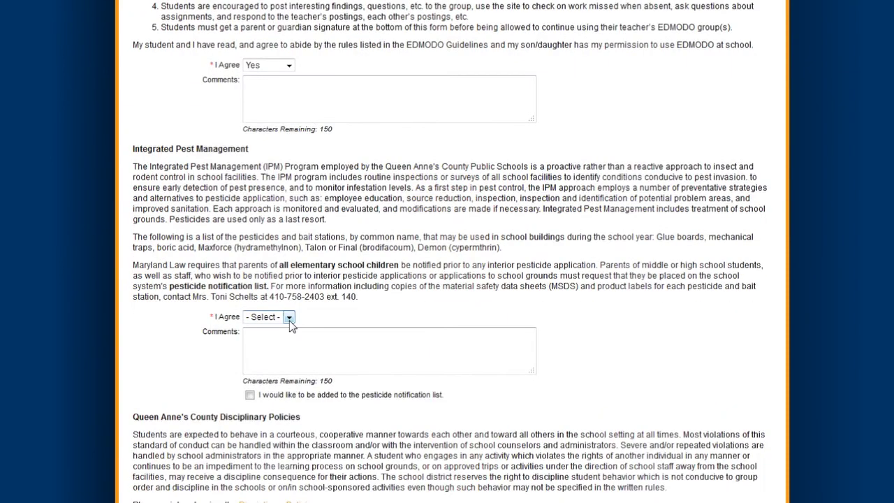
pyautogui.click(289, 316)
pyautogui.click(269, 337)
pyautogui.scroll(-1, 428, 388)
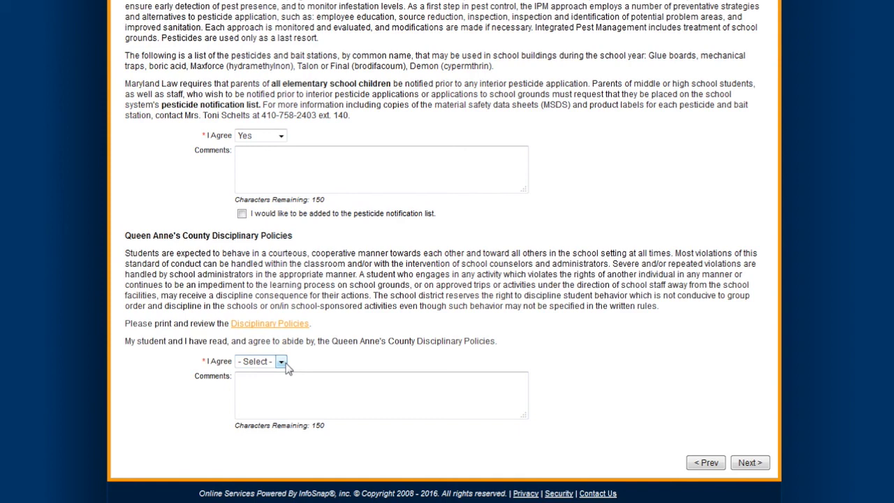
pyautogui.click(289, 499)
pyautogui.click(259, 385)
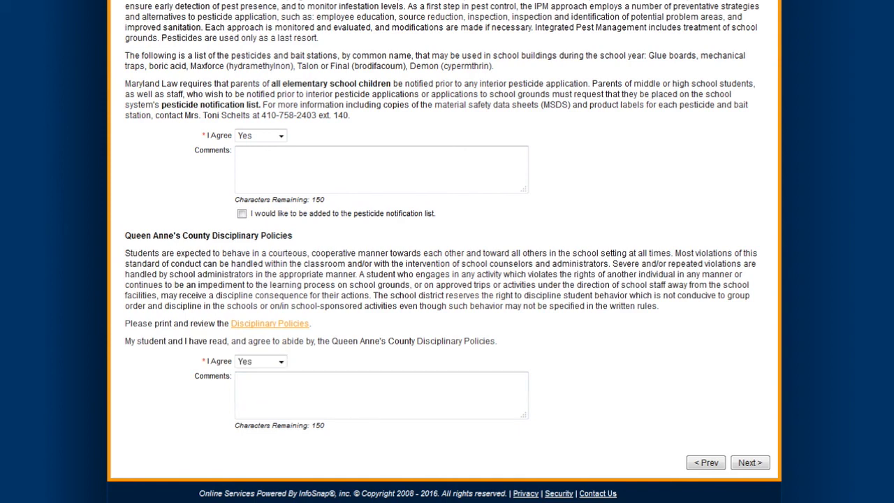
pyautogui.click(754, 464)
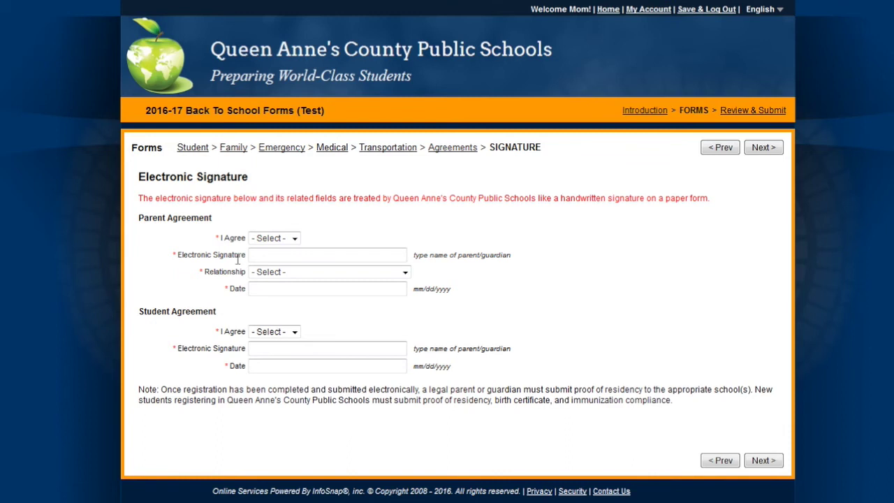
# - Accept the parent agreement, sign with the parent's name, relationship Mother, dated 07/18/2016
pyautogui.click(278, 252)
pyautogui.click(274, 239)
pyautogui.click(279, 259)
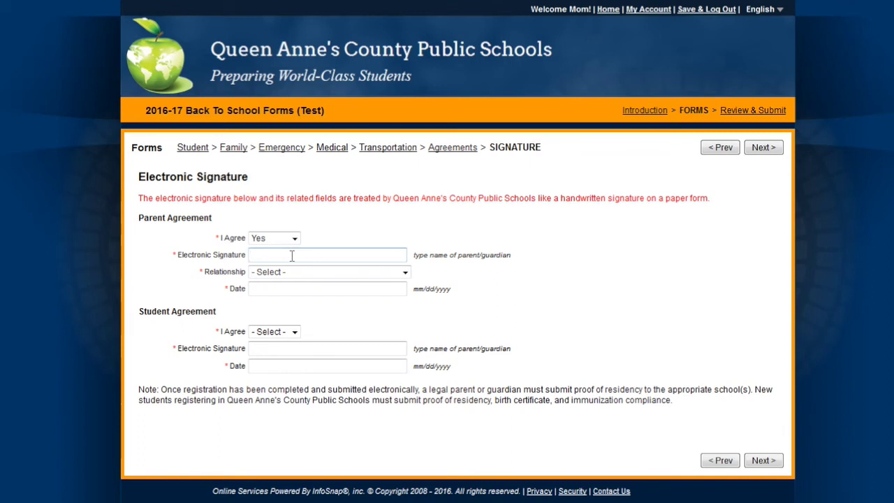
pyautogui.write('Mom Test')
pyautogui.press('Tab')
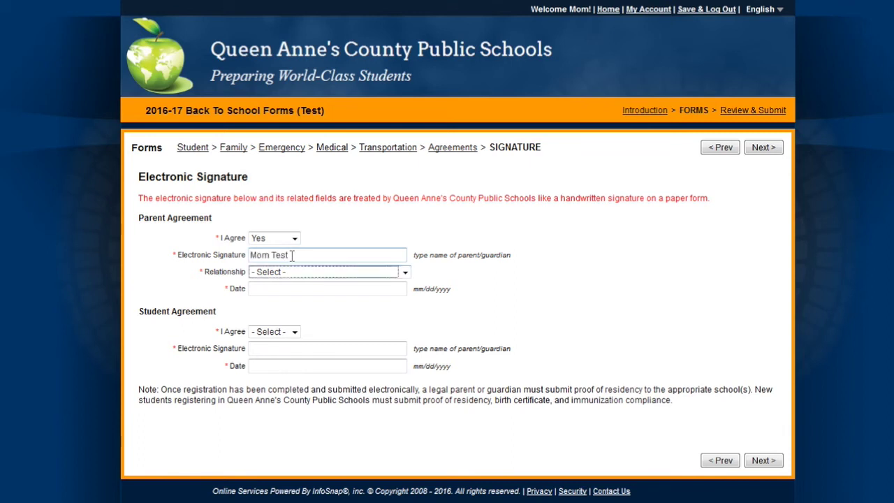
pyautogui.press('m')
pyautogui.press('Tab')
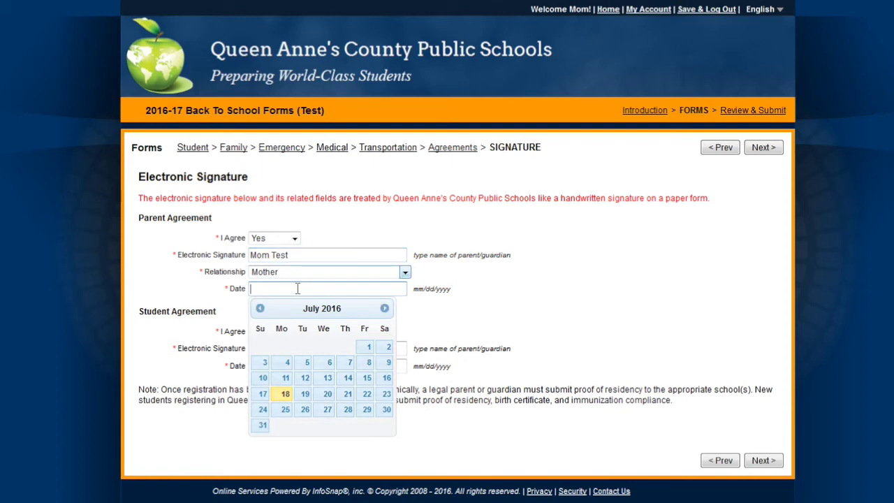
pyautogui.click(285, 394)
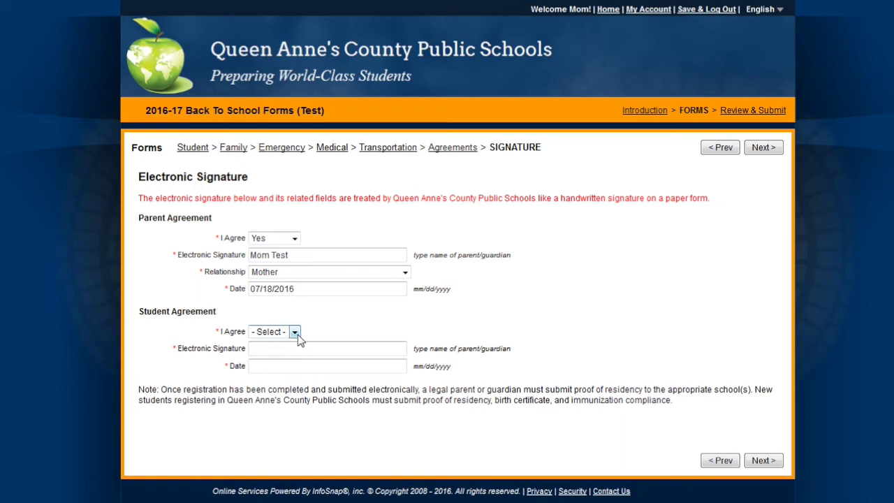
# - Accept the student agreement, sign with the student's name, and date it 07/18/2016
pyautogui.click(295, 333)
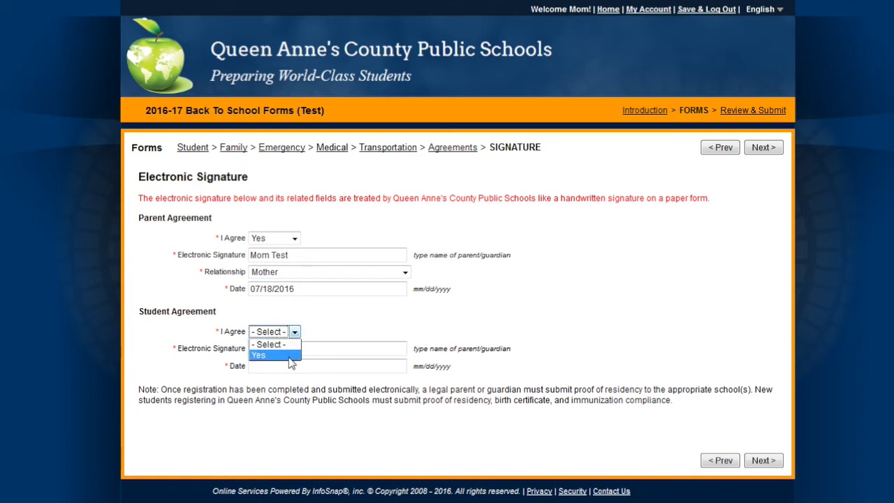
pyautogui.click(291, 355)
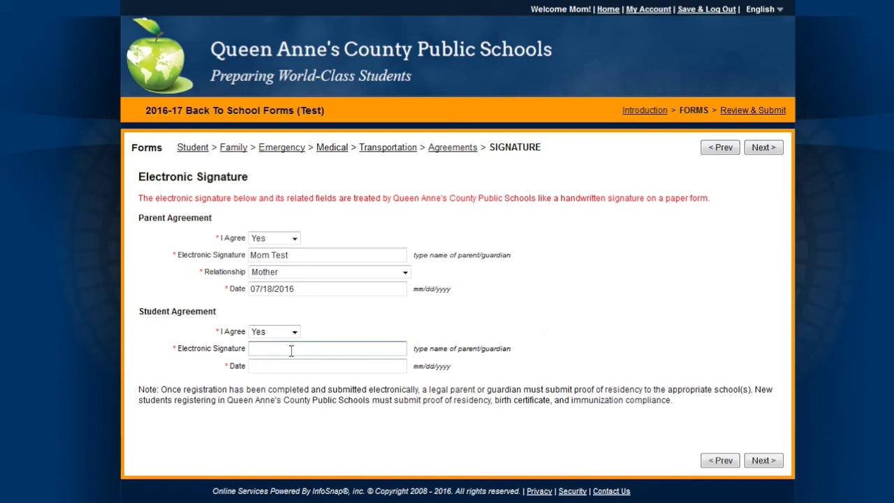
pyautogui.write('Test Student')
pyautogui.click(292, 365)
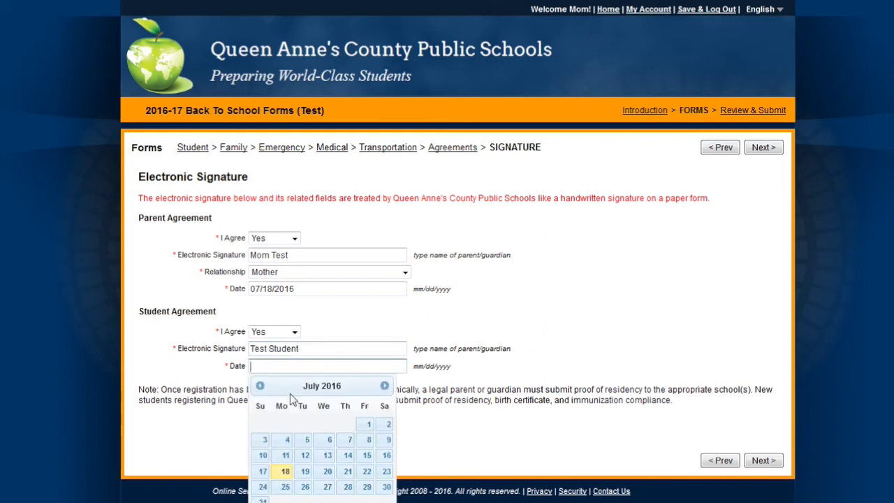
pyautogui.click(283, 475)
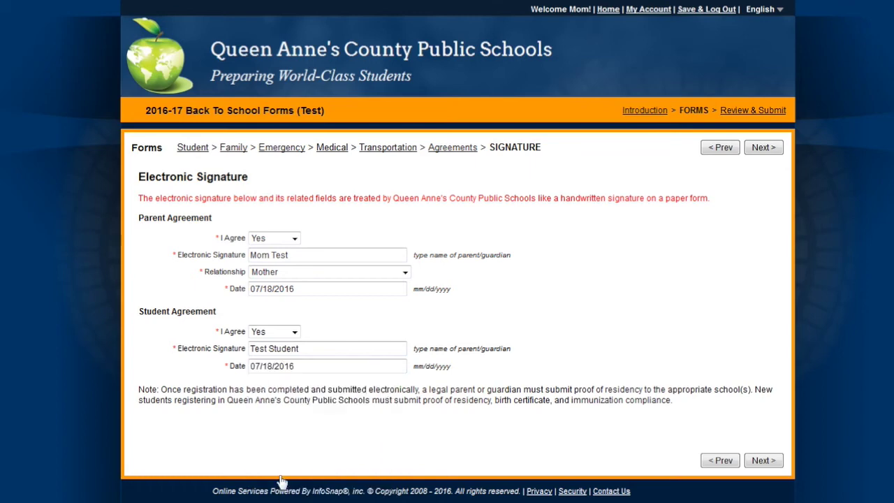
pyautogui.click(763, 461)
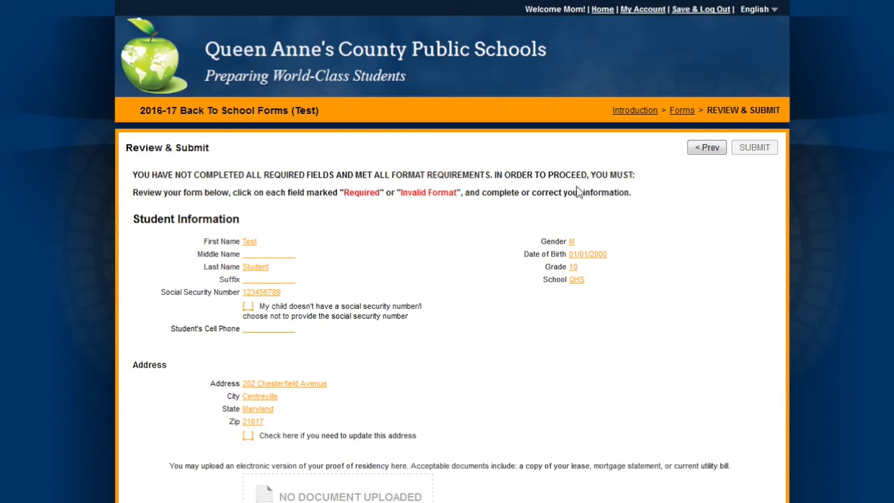
# - Fill in the flagged employer phone number for Parent/Guardian 2
pyautogui.scroll(-2, 685, 232)
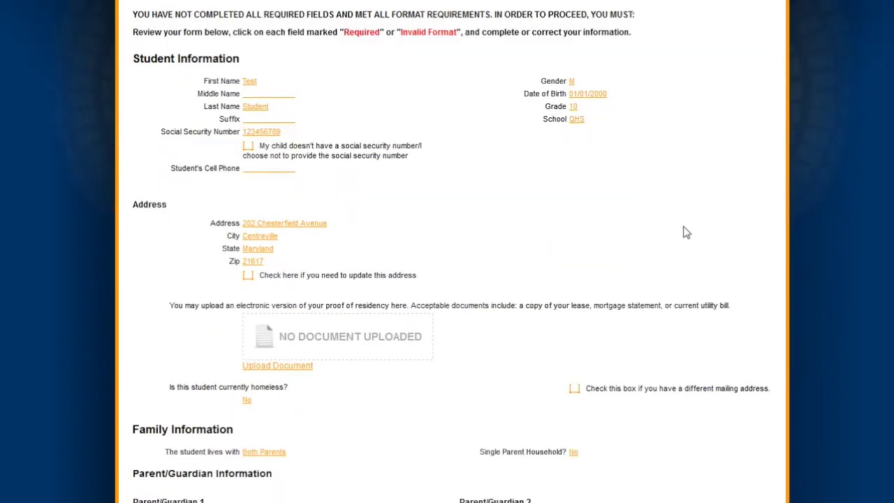
pyautogui.scroll(-1, 684, 231)
pyautogui.scroll(-2, 685, 236)
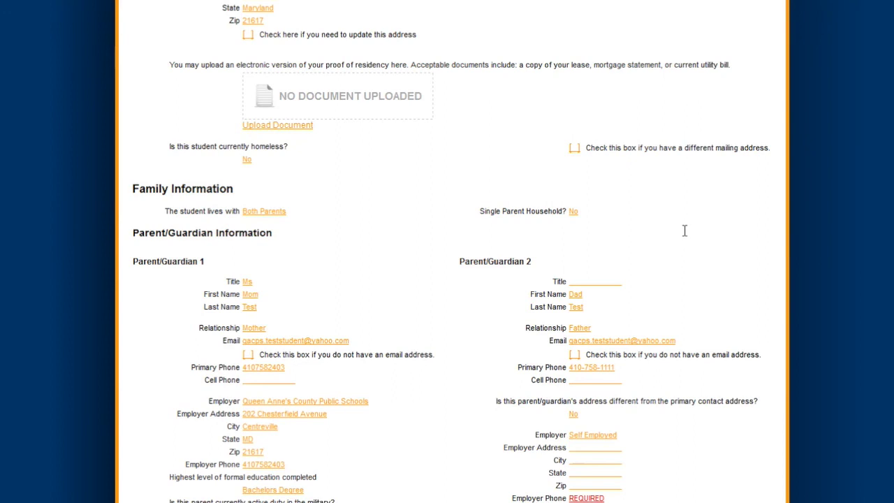
pyautogui.scroll(-1, 684, 236)
pyautogui.scroll(-1, 685, 236)
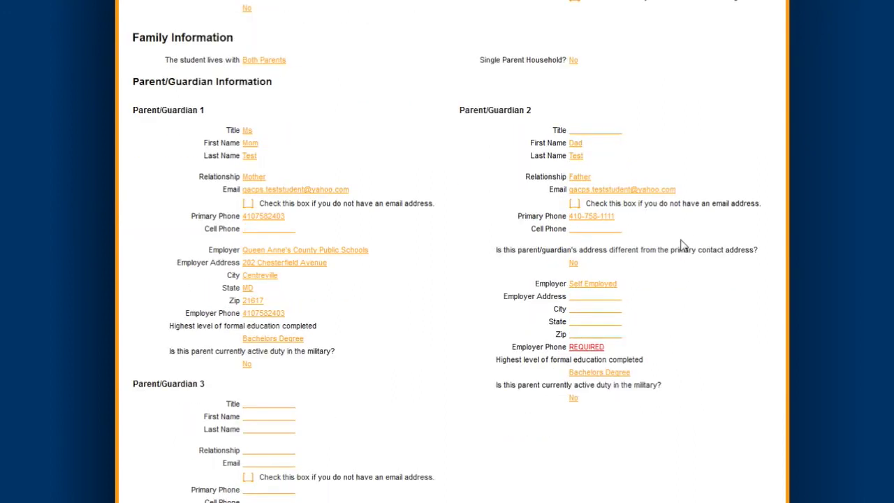
pyautogui.click(590, 342)
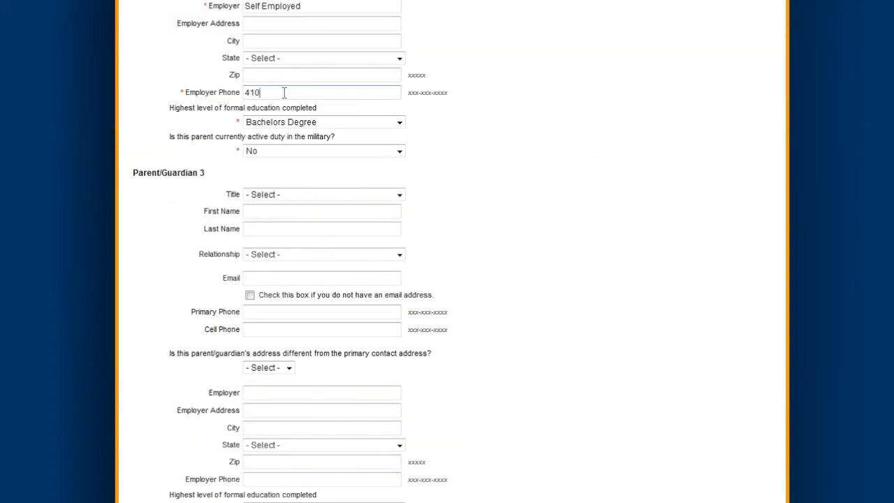
pyautogui.write('-758-2222')
pyautogui.scroll(-1, 284, 92)
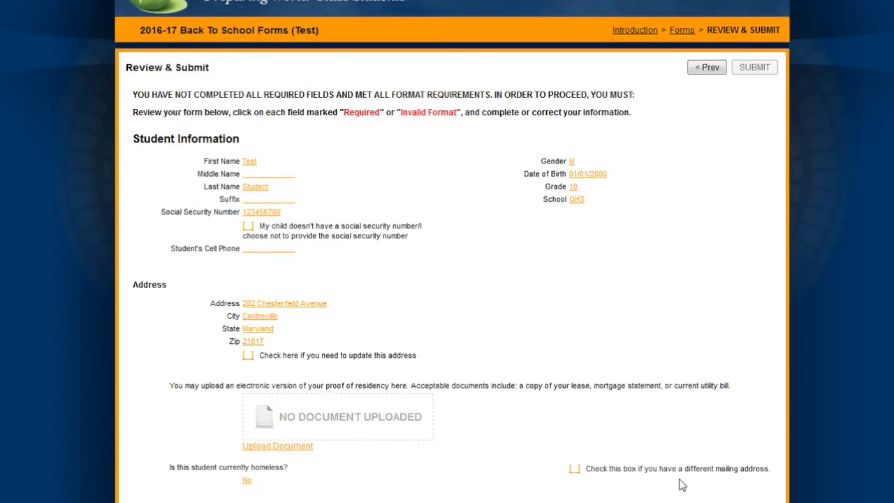
pyautogui.scroll(-2, 683, 484)
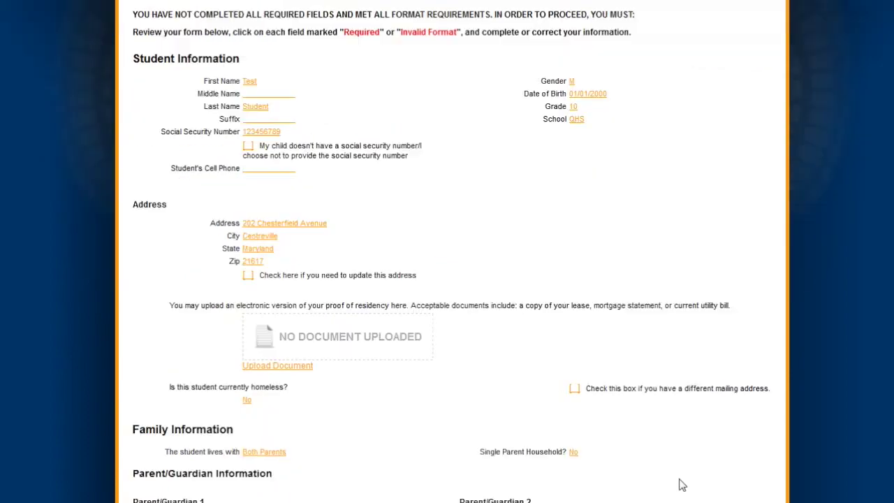
pyautogui.scroll(-2, 682, 485)
pyautogui.scroll(-2, 682, 485)
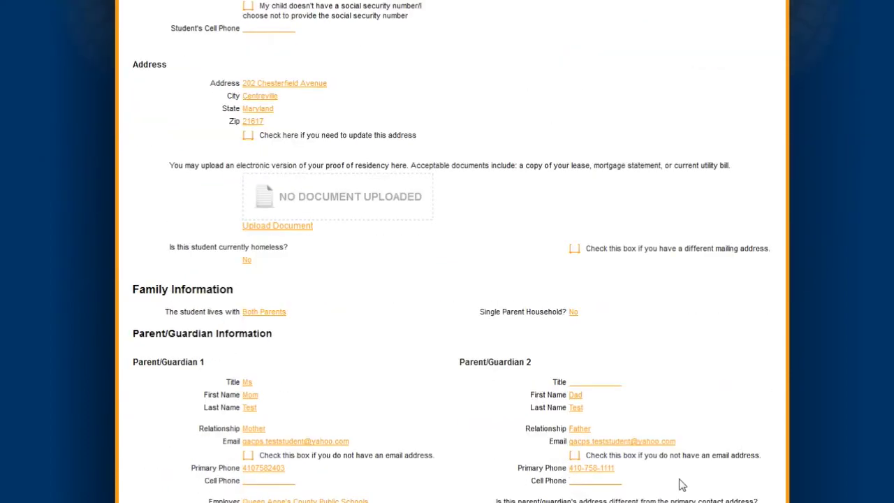
pyautogui.scroll(-3, 682, 485)
pyautogui.scroll(-4, 682, 485)
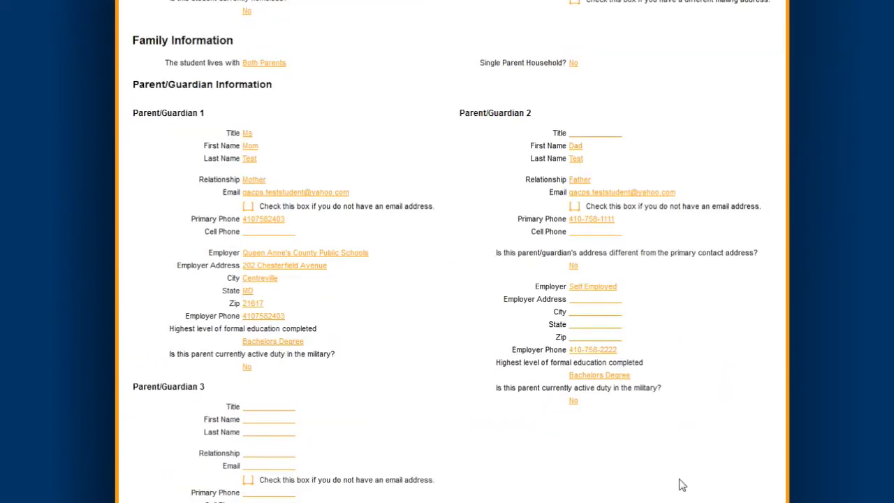
pyautogui.scroll(-3, 683, 485)
pyautogui.scroll(-5, 682, 485)
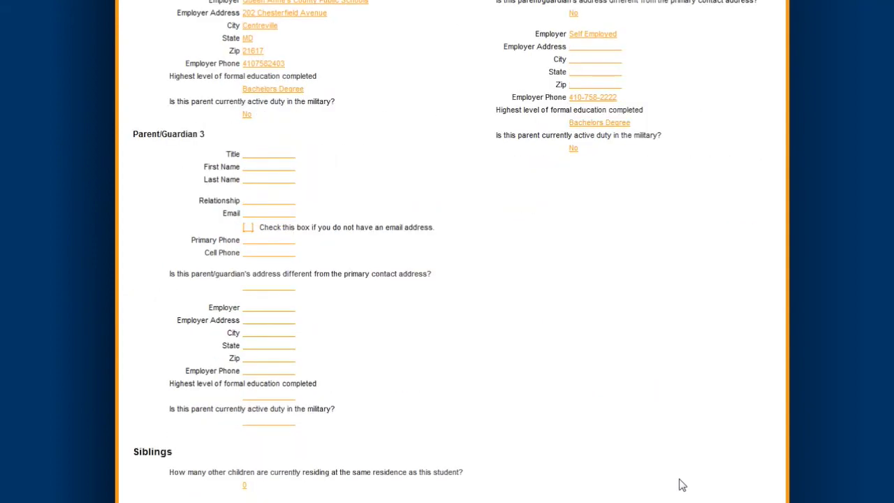
pyautogui.scroll(-5, 682, 485)
pyautogui.scroll(-4, 682, 484)
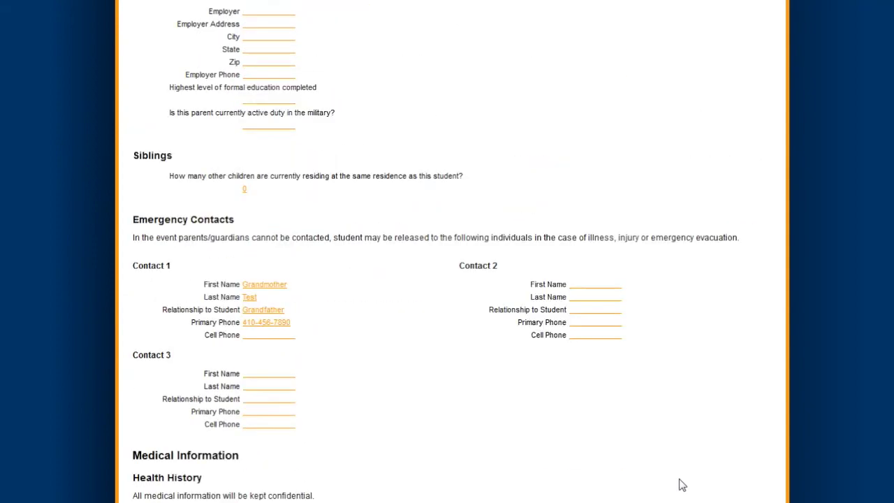
pyautogui.scroll(-5, 682, 485)
pyautogui.scroll(-10, 682, 485)
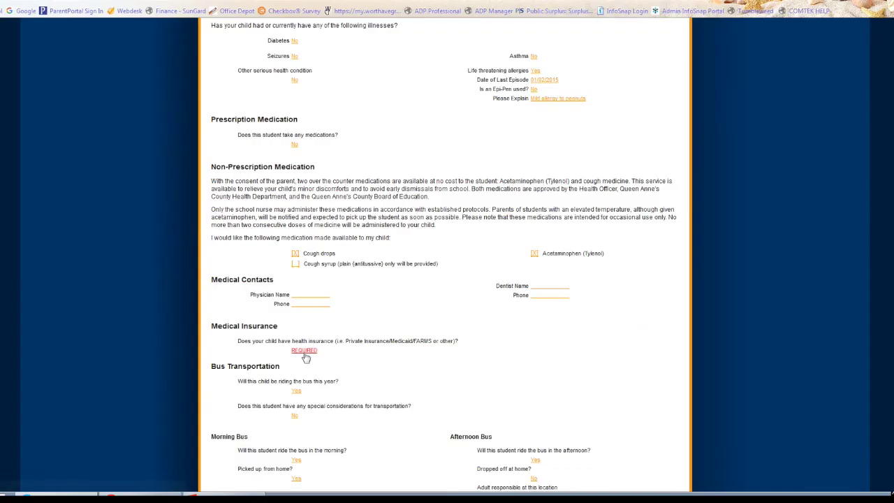
# - Answer Yes to the required Medical Insurance question and save back to Review & Submit
pyautogui.click(305, 357)
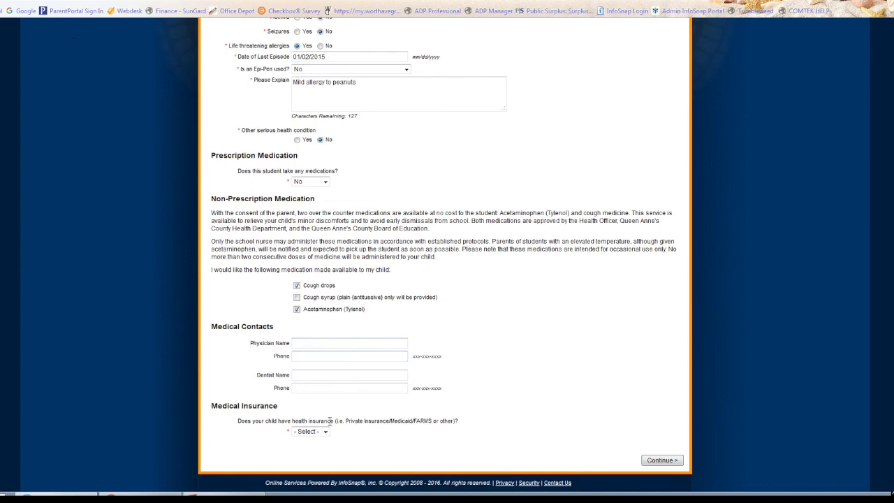
pyautogui.click(310, 431)
pyautogui.click(308, 449)
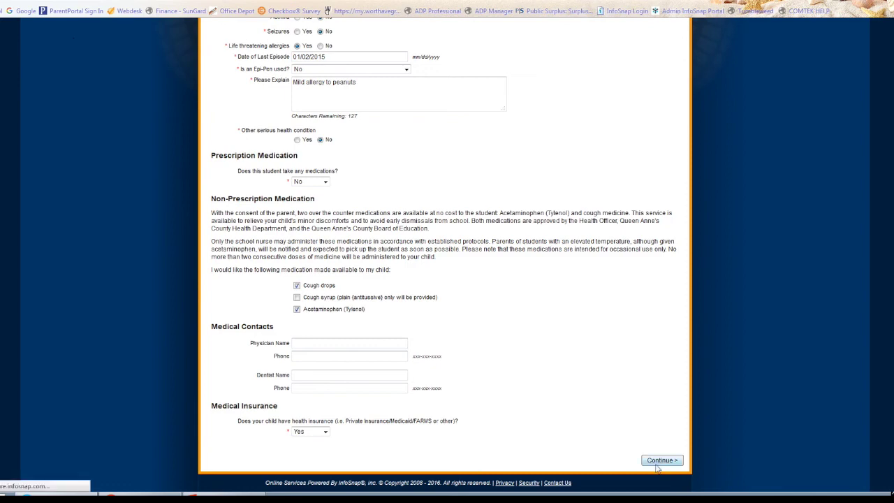
pyautogui.click(660, 462)
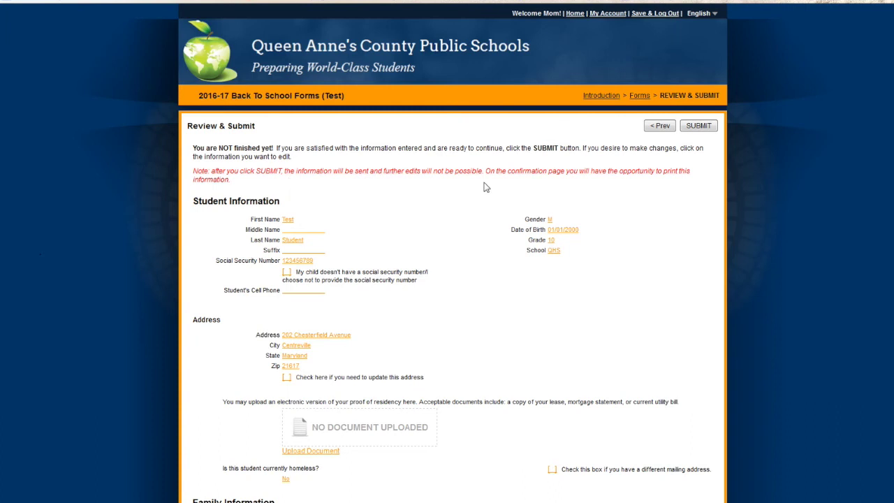
# - Scroll down through the review summary to the bottom of the page
pyautogui.scroll(-15, 624, 197)
pyautogui.scroll(-5, 624, 197)
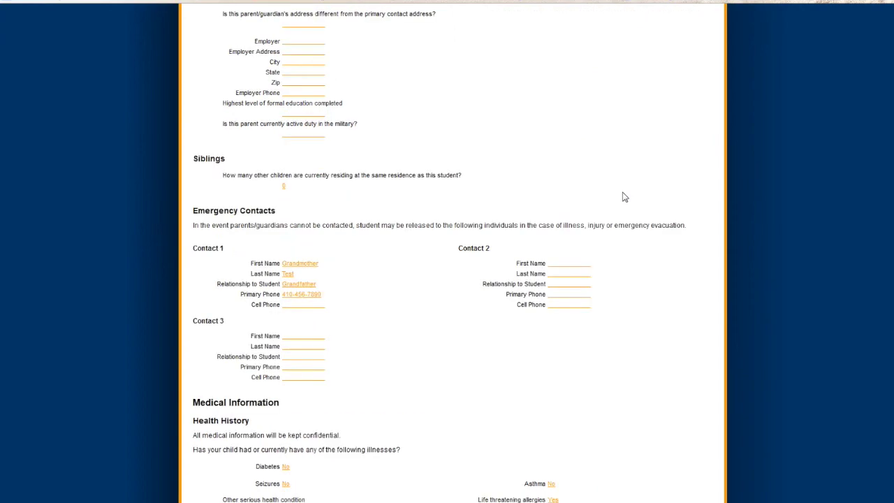
pyautogui.scroll(-10, 625, 197)
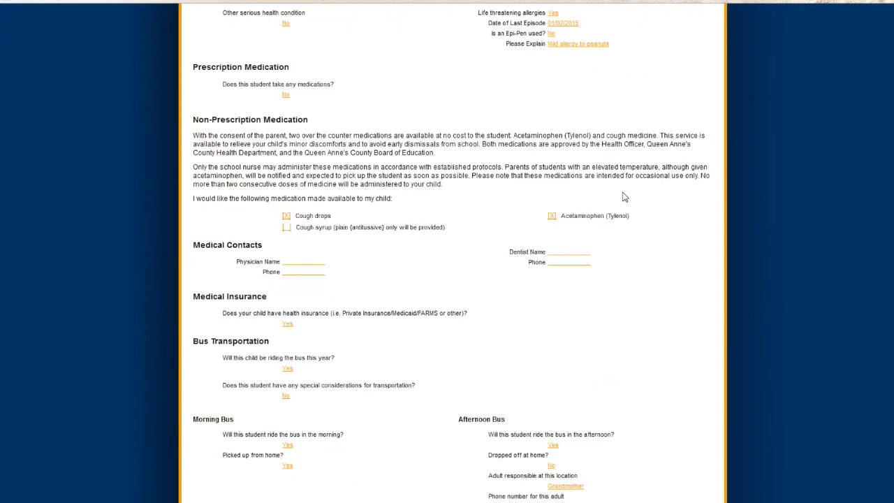
pyautogui.scroll(-3, 624, 197)
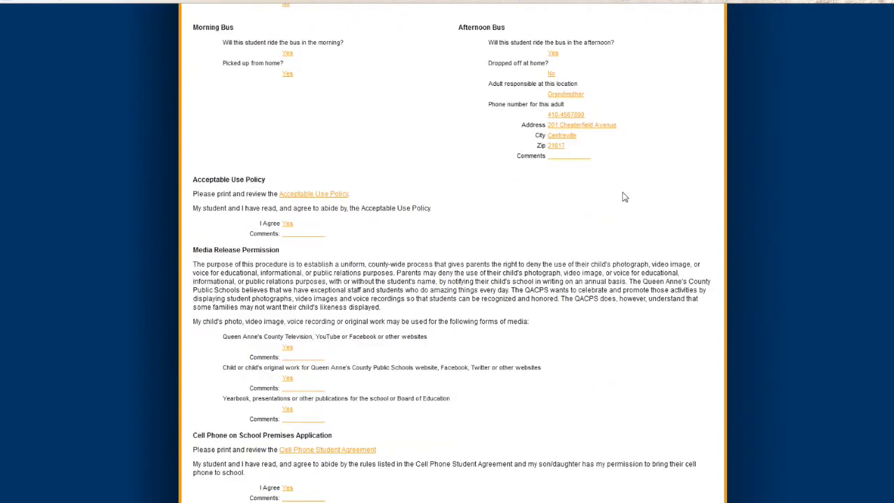
pyautogui.scroll(-5, 624, 197)
pyautogui.scroll(-4, 624, 197)
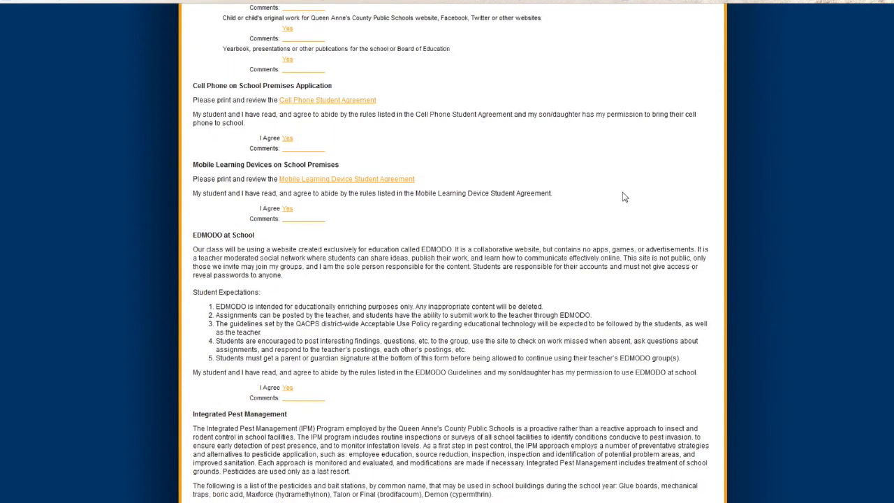
pyautogui.scroll(-3, 624, 197)
pyautogui.scroll(-6, 625, 197)
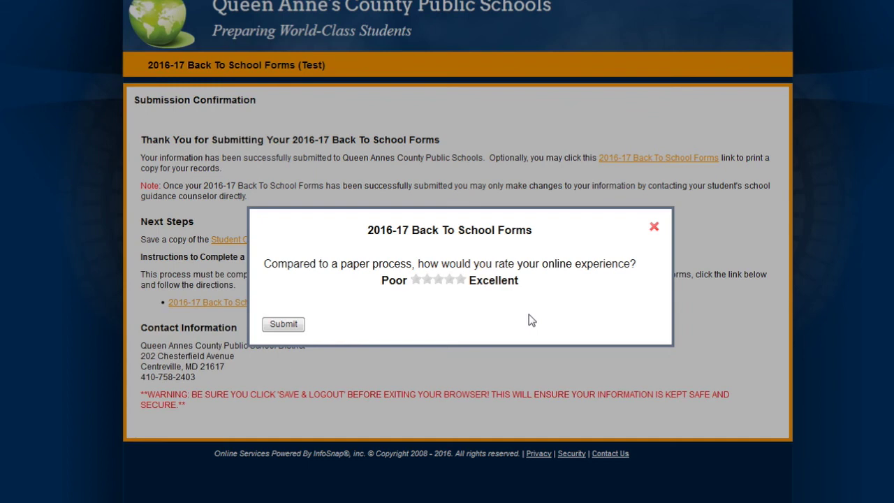
# - Rate the online experience Excellent with five stars and submit the rating
pyautogui.click(460, 279)
pyautogui.click(284, 324)
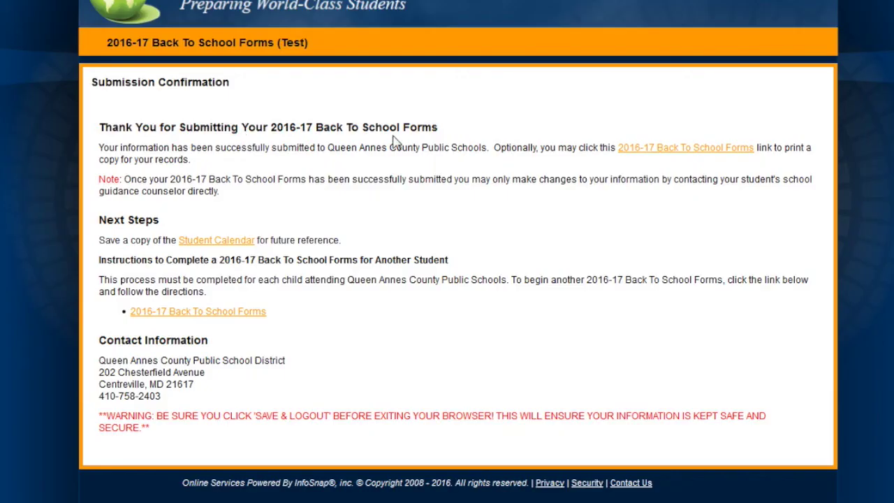